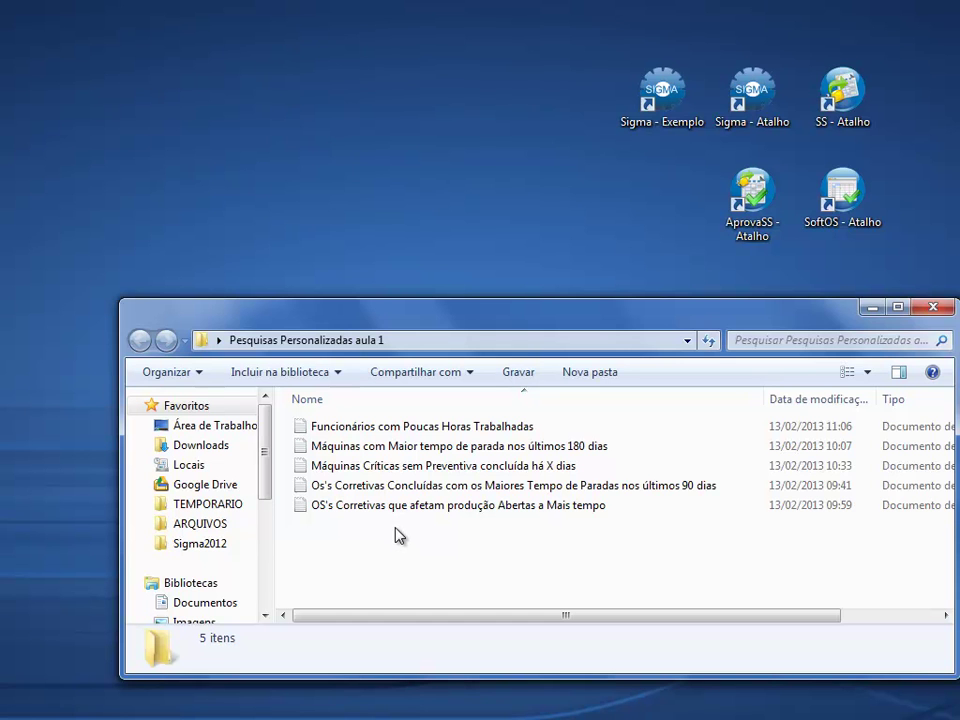
- Open the text file "OS's Corretivas que afetam produção Abertas a Mais tempo" and copy its entire SQL query
double_click(413, 505)
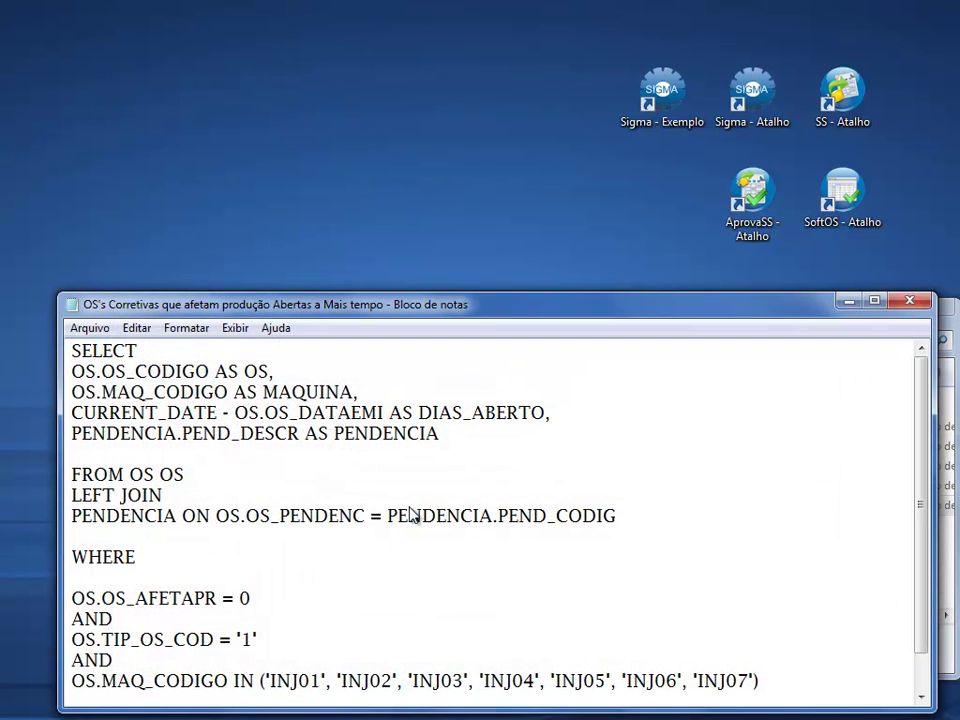
scroll(417, 437, "down", 1)
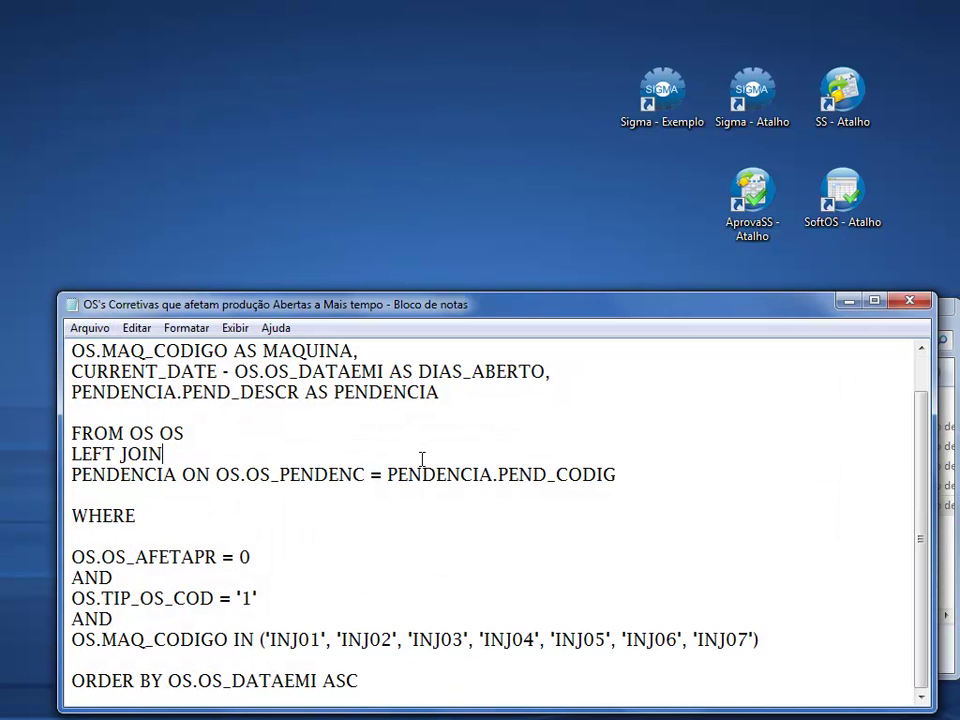
scroll(422, 459, "up", 1)
key("ctrl+a")
key("ctrl+c")
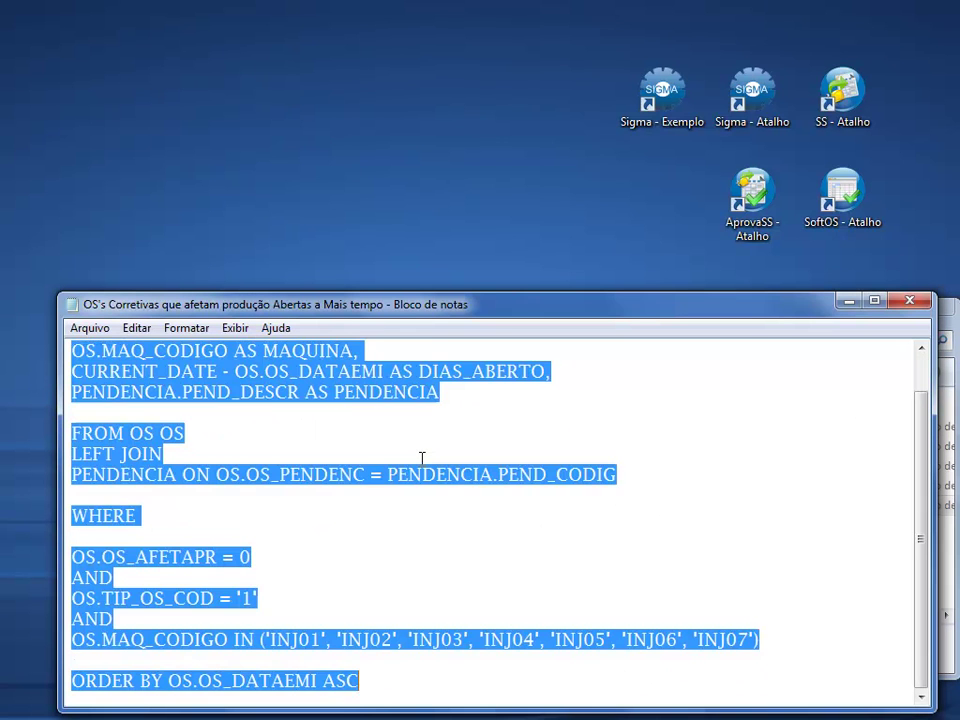
type("C")
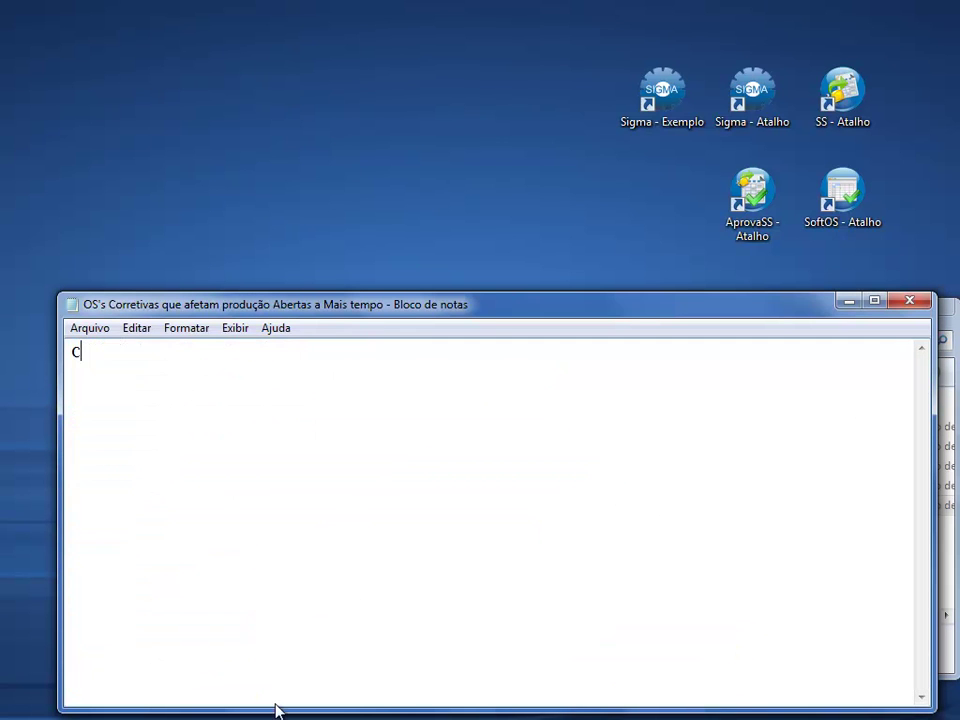
key("ctrl+z")
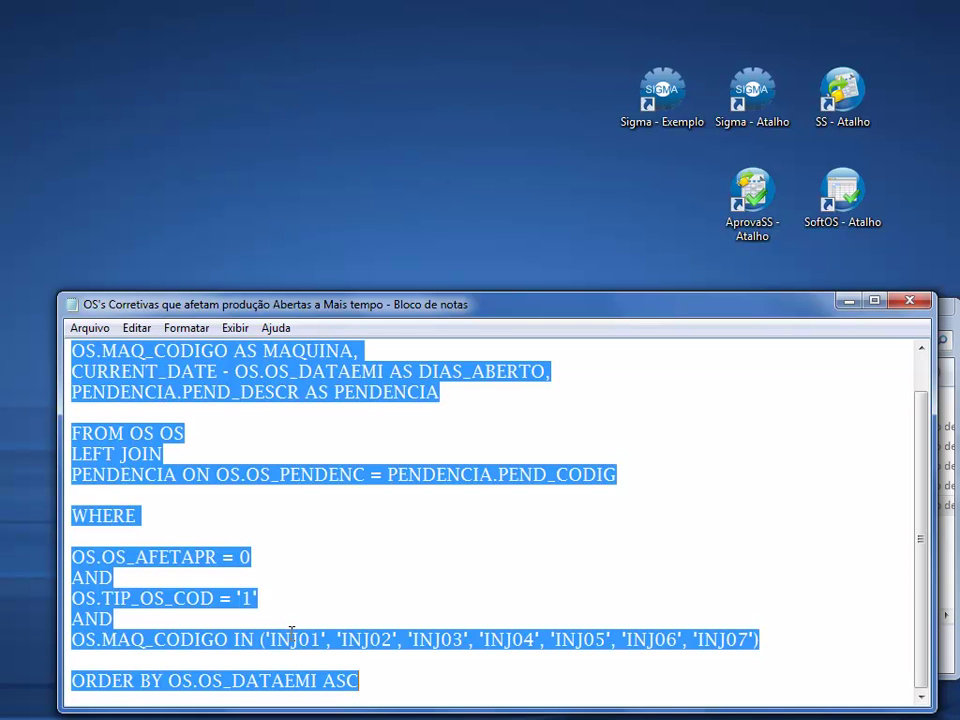
- Switch to Sigma, paste the copied query into the Sigma SQL editor and execute it
key("alt+Tab")
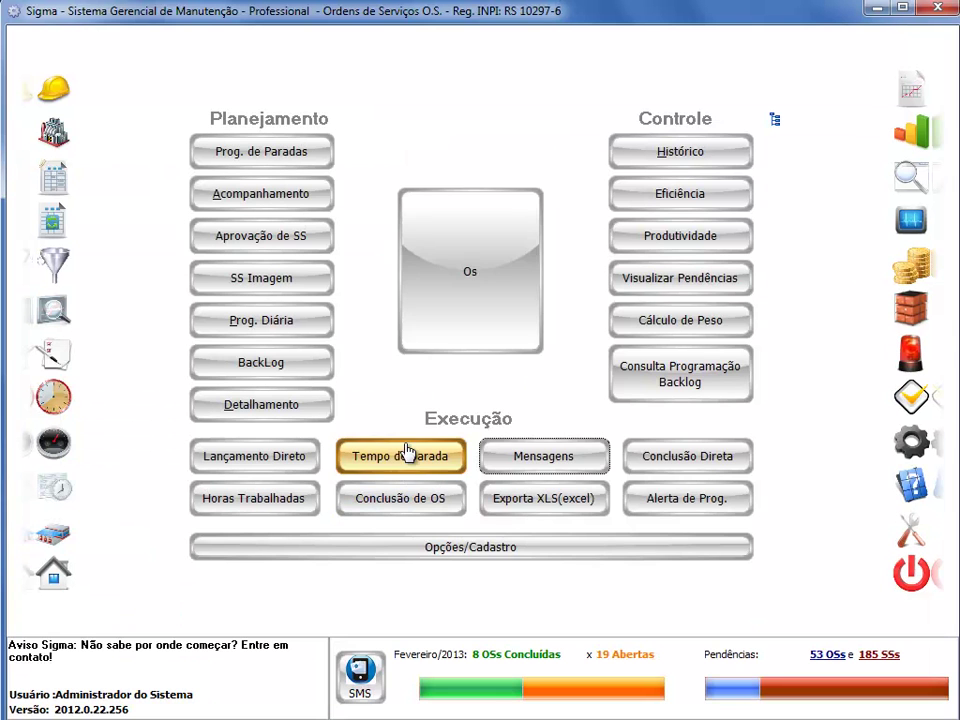
right_click(465, 343)
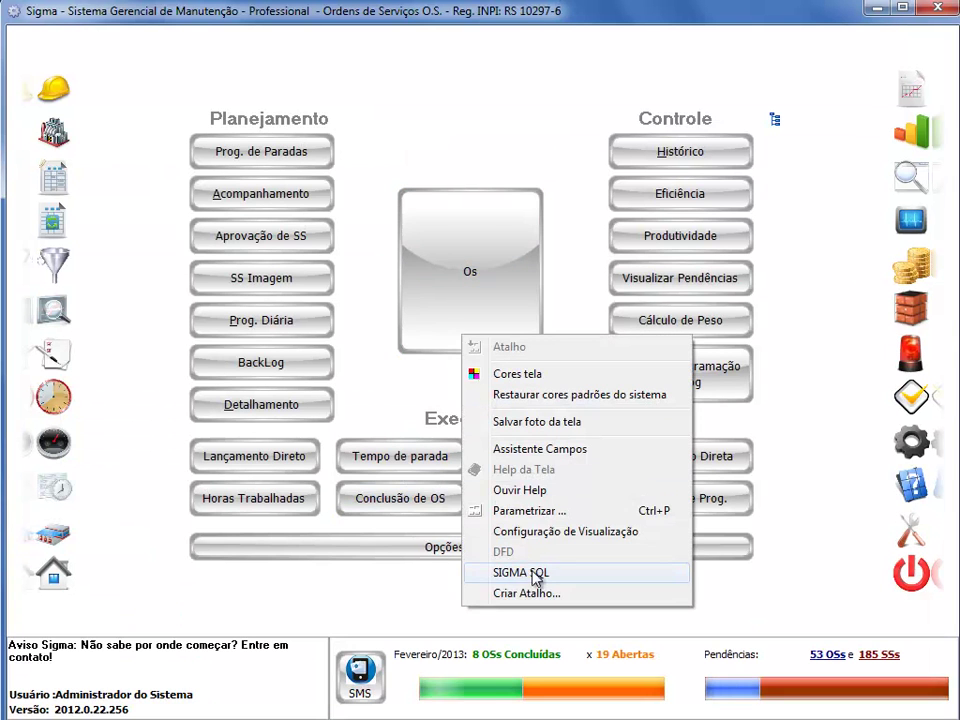
left_click(506, 571)
key("ctrl+a")
key("ctrl+v")
key("ctrl+a")
key("ctrl+v")
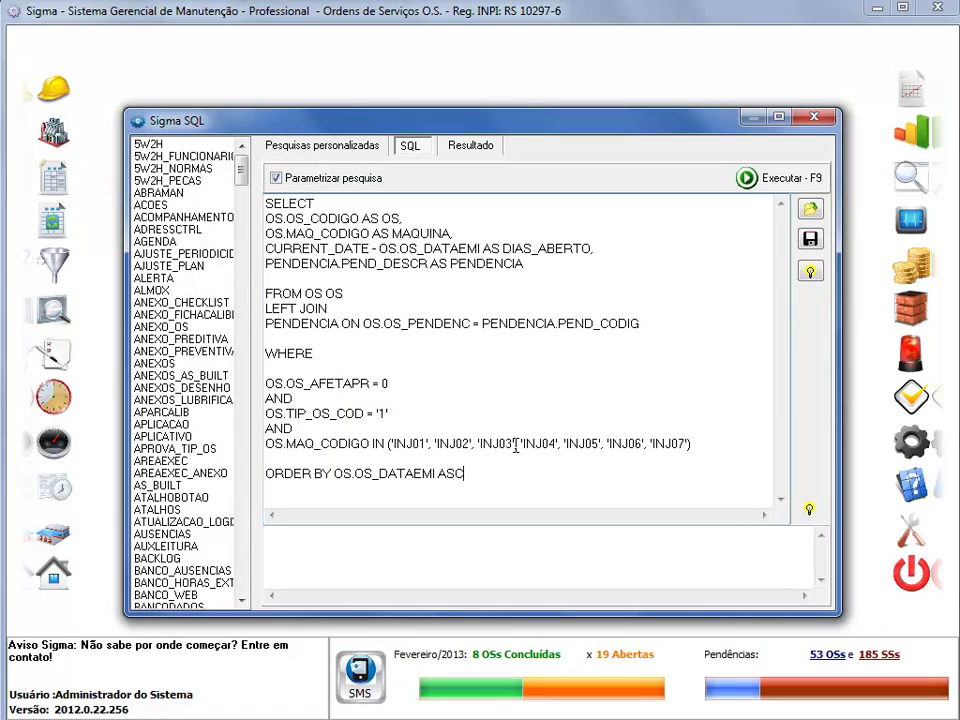
left_click(747, 178)
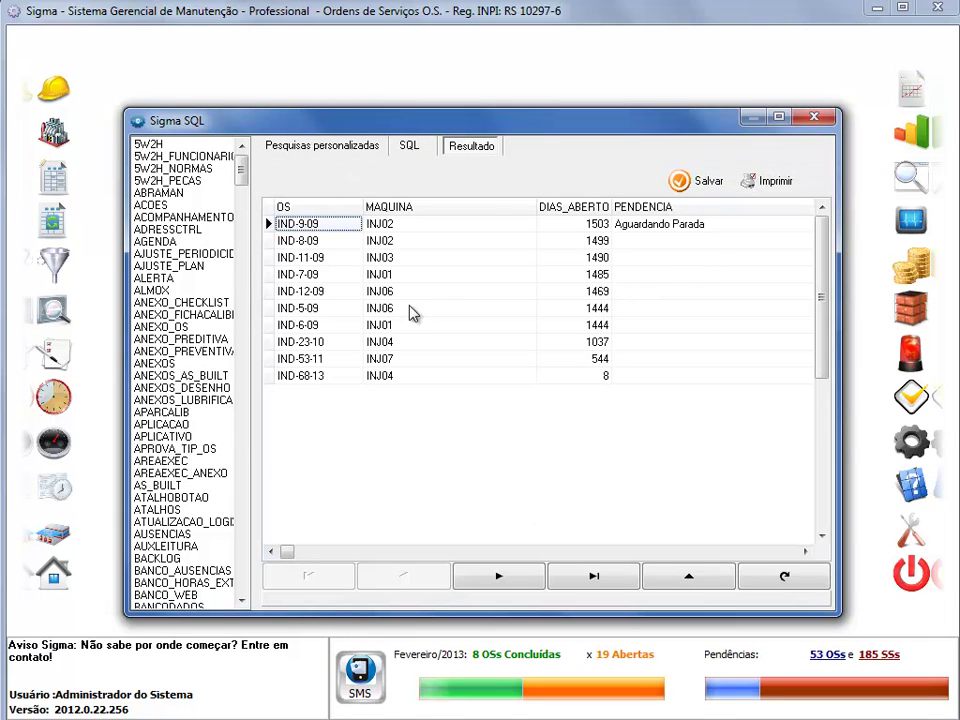
- Examine the query results row by row, covering the OS, MAQUINA, DIAS_ABERTO and PENDENCIA columns
left_click(341, 274)
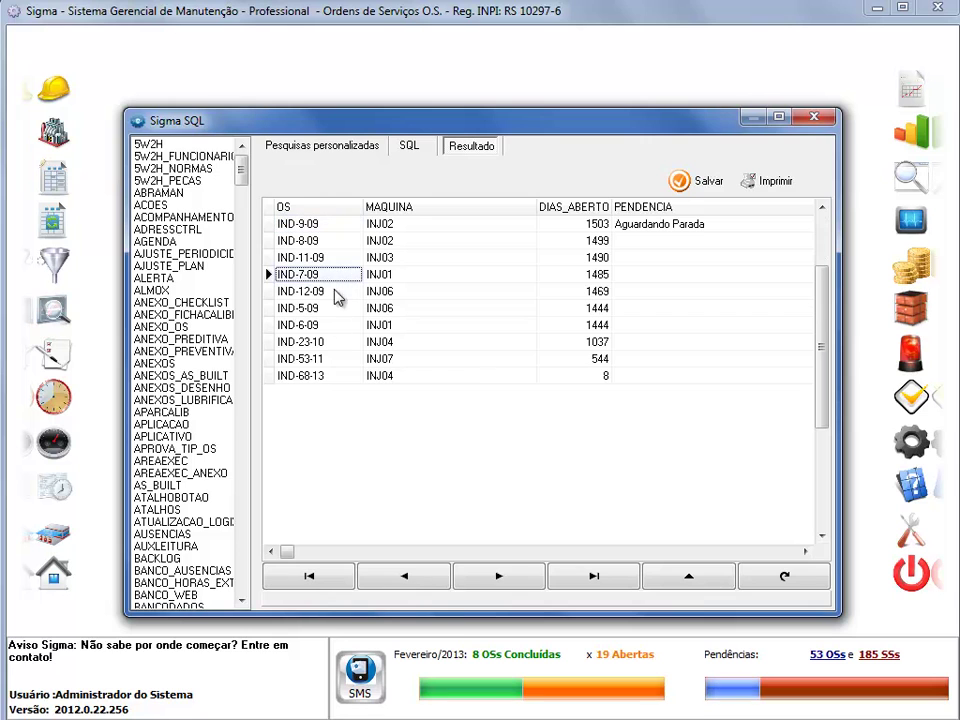
left_click(330, 243)
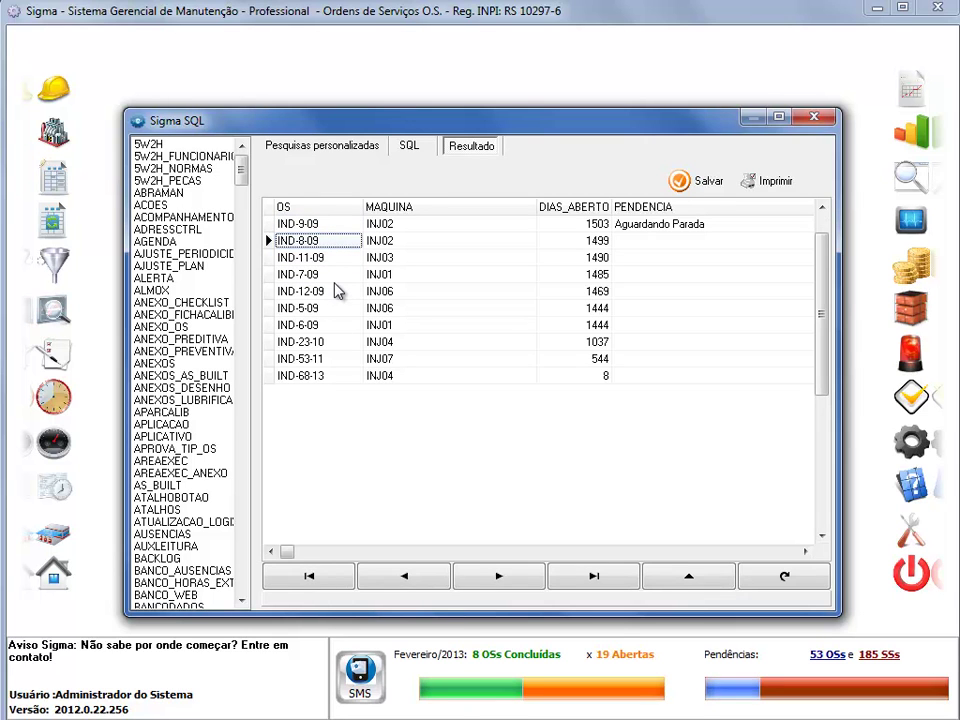
key("Up")
key("Right")
key("Right")
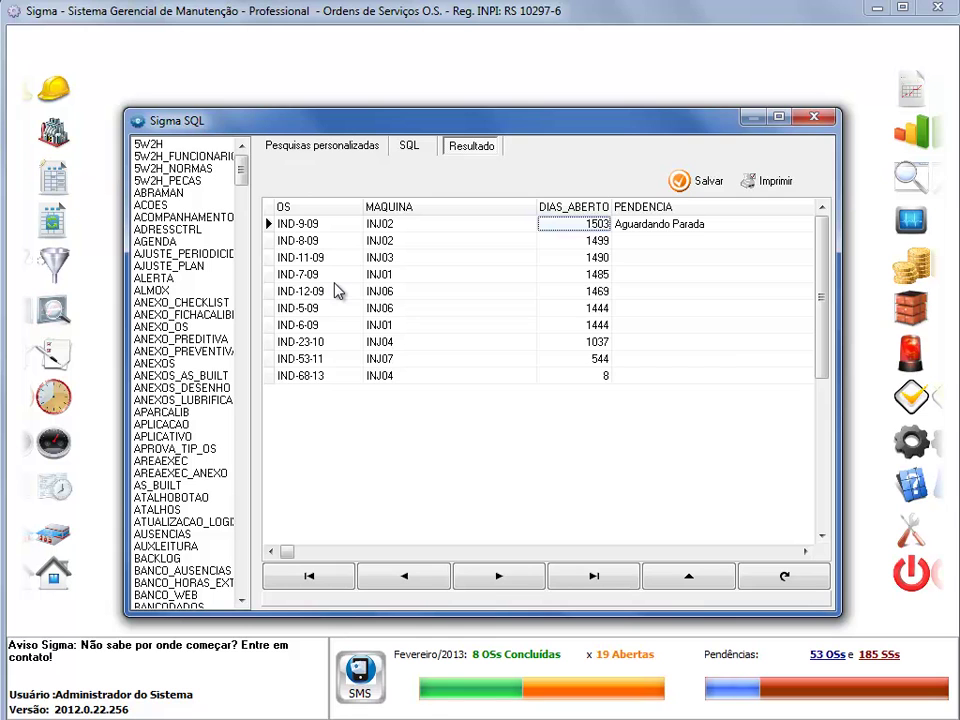
key("Right")
key("Left")
key("Left")
key("Left")
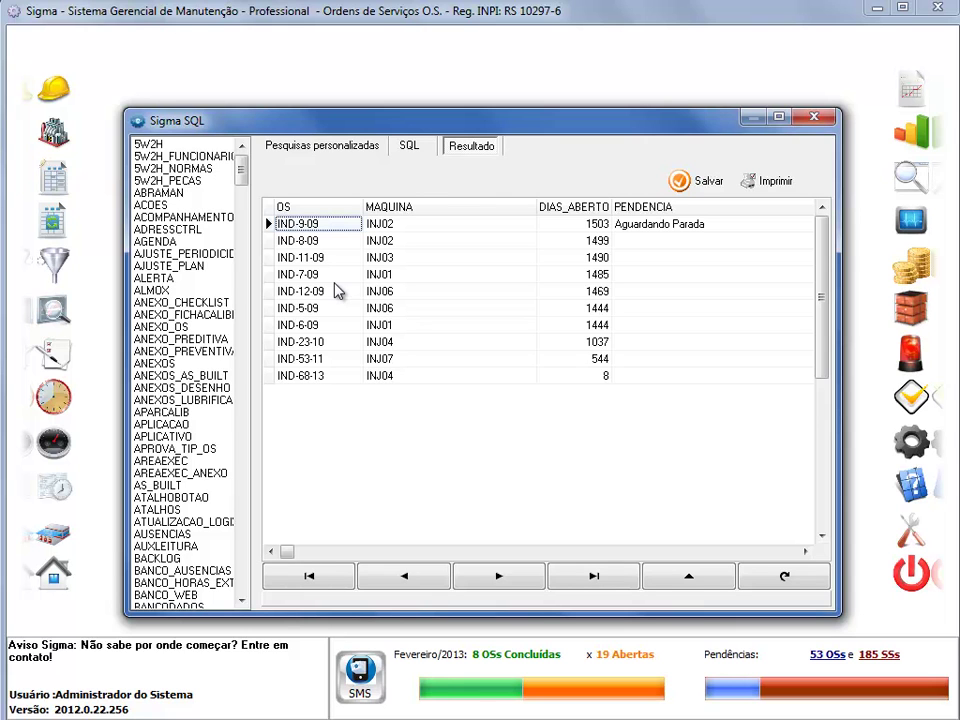
key("Right")
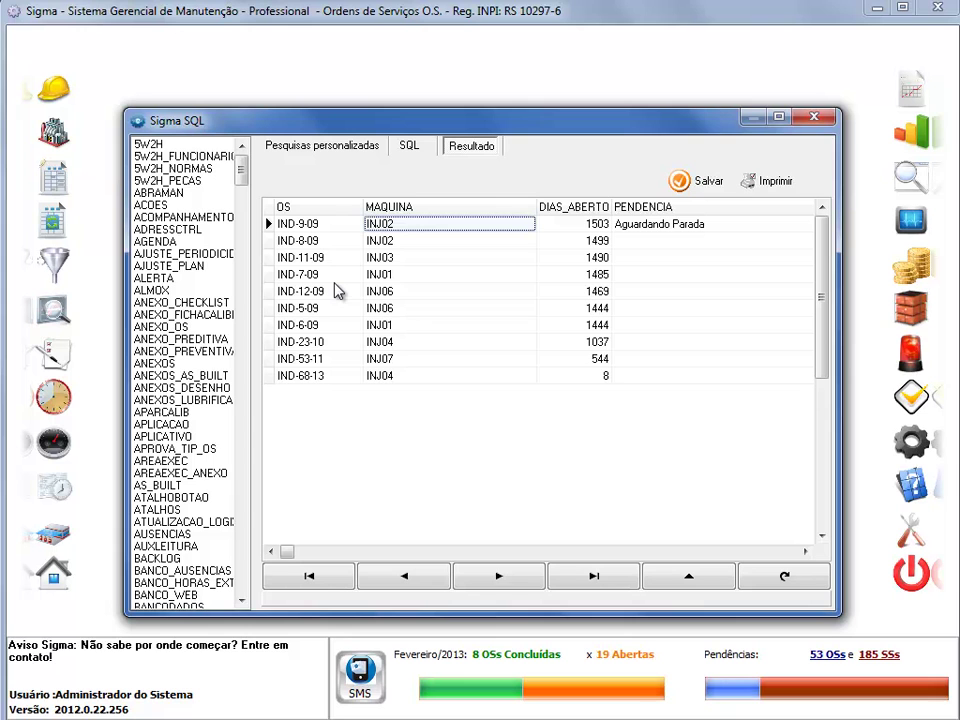
- Review the SELECT keyword and the OS.OS_CODIGO and OS.MAQ_CODIGO columns in the query text
left_click(416, 151)
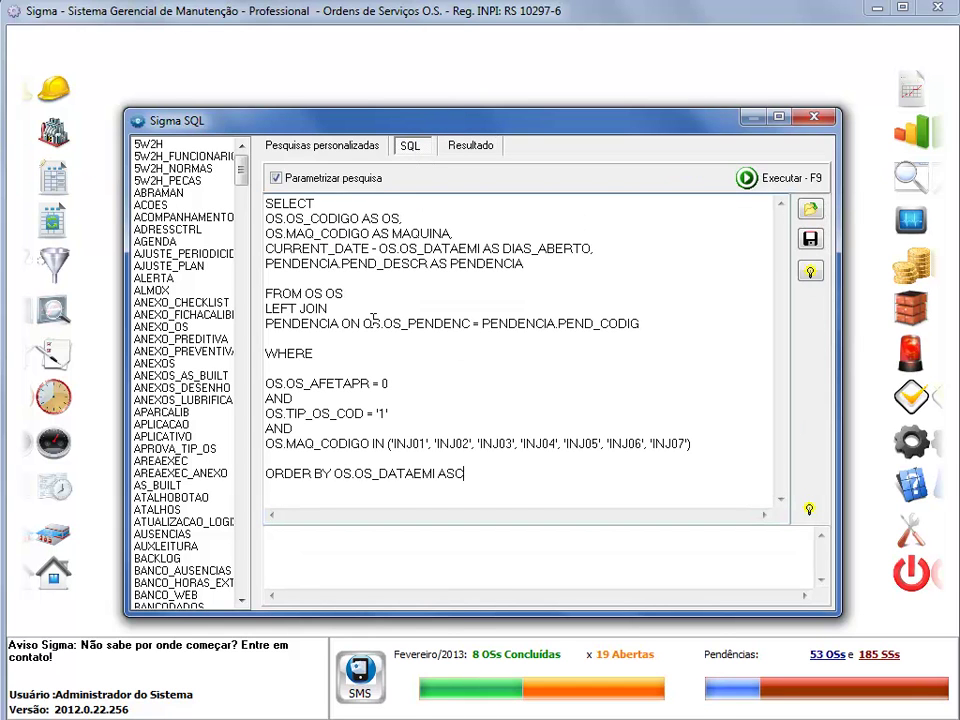
double_click(326, 203)
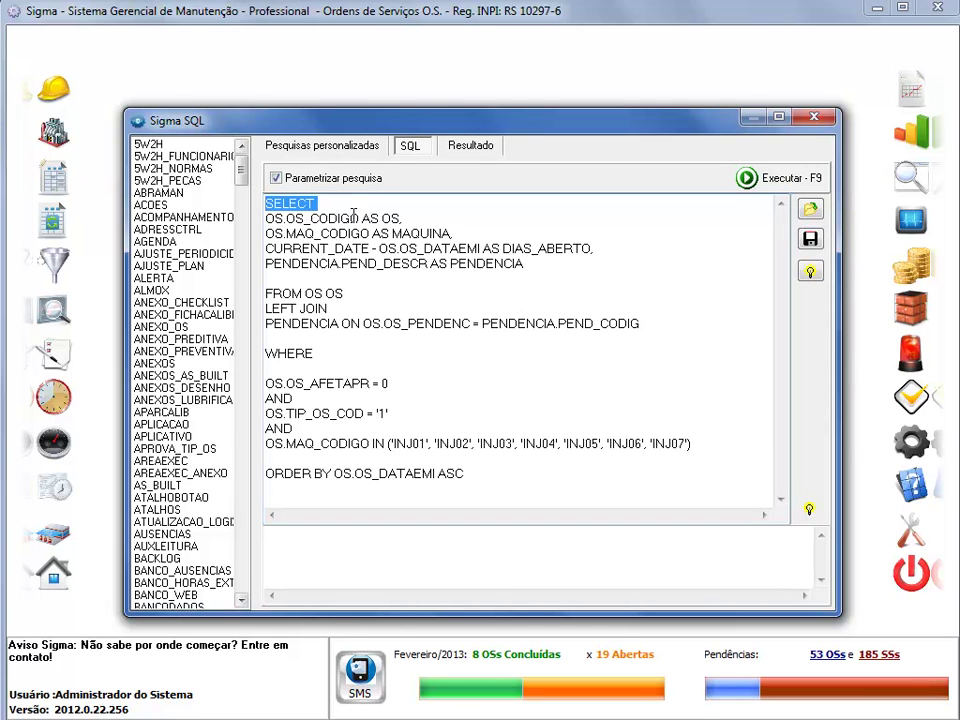
left_click_drag(408, 219, 255, 218)
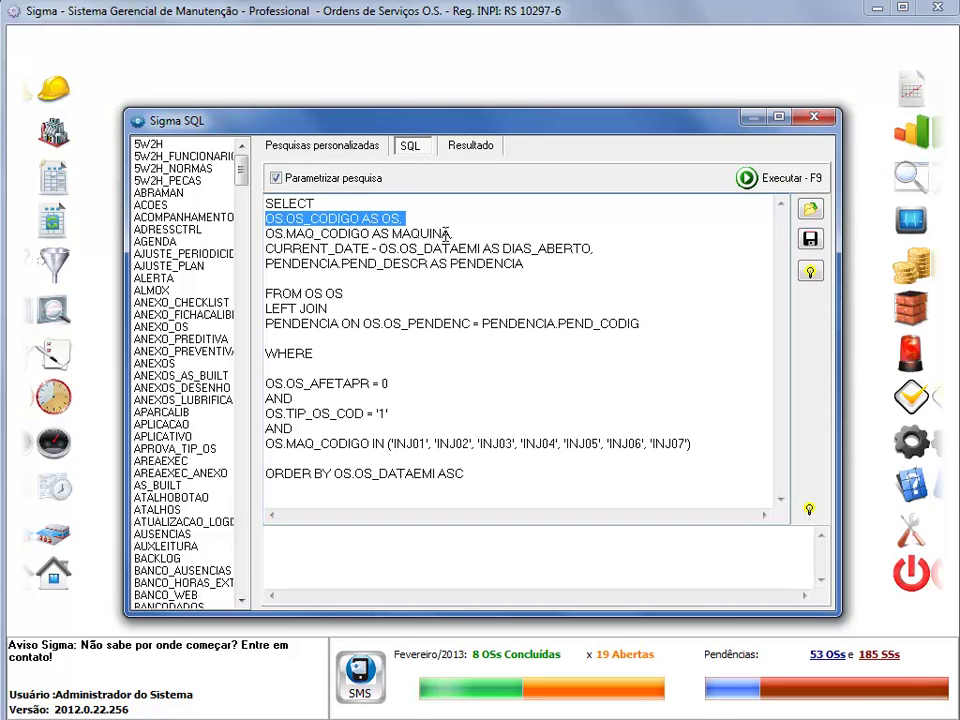
left_click_drag(469, 232, 263, 234)
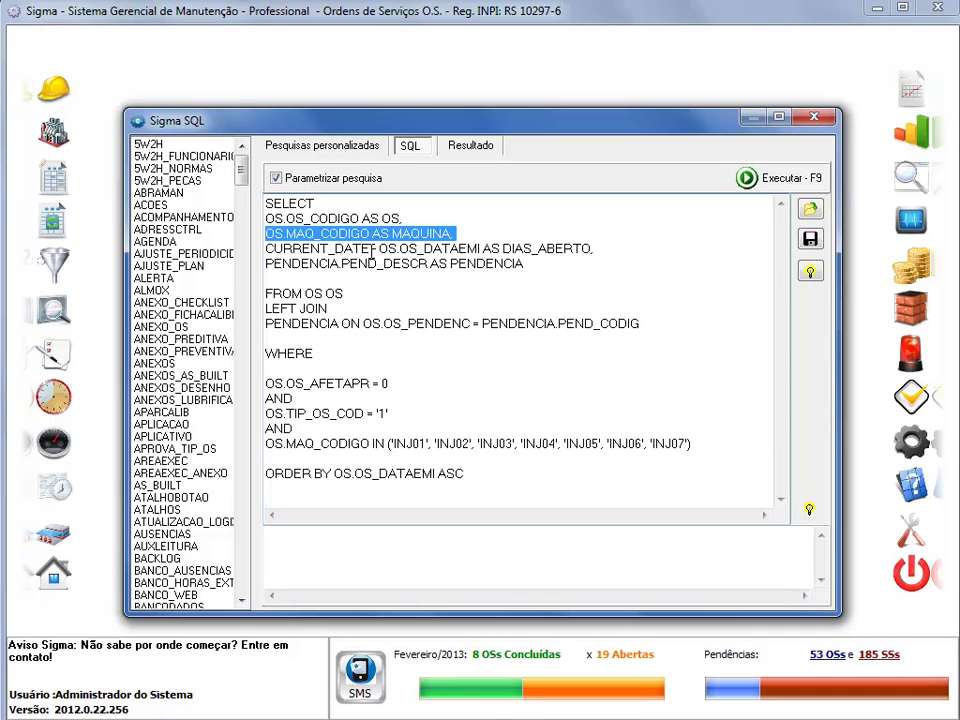
- Examine the expression CURRENT_DATE - OS.OS_DATAEMI and its DIAS_ABERTO alias in the query
left_click(372, 249)
key("shift+Left")
key("shift+Left")
key("shift+Left")
key("shift+Left")
key("shift+Left")
key("shift+Left")
key("shift+Left")
key("shift+Left")
key("shift+Left")
key("shift+Left")
key("shift+Left")
key("shift+Left")
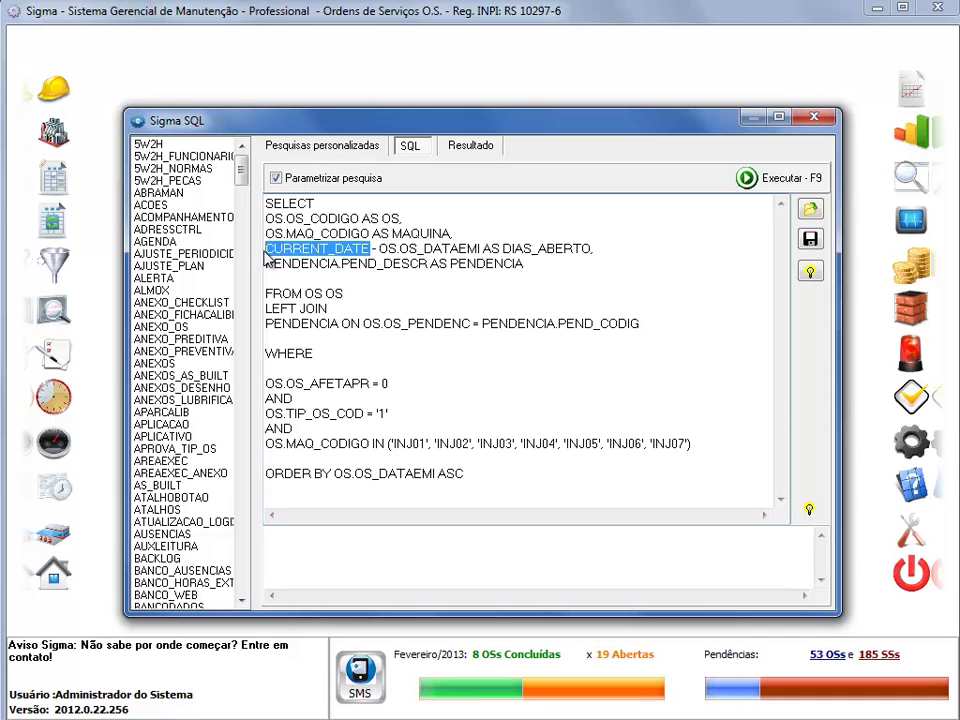
left_click(379, 248)
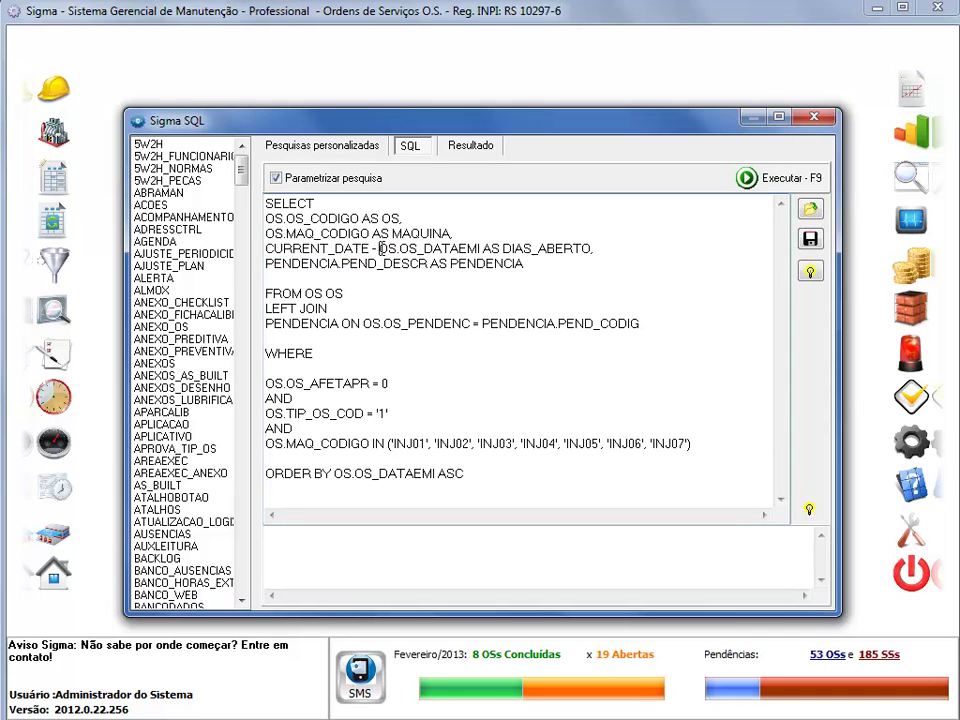
left_click_drag(380, 248, 481, 247)
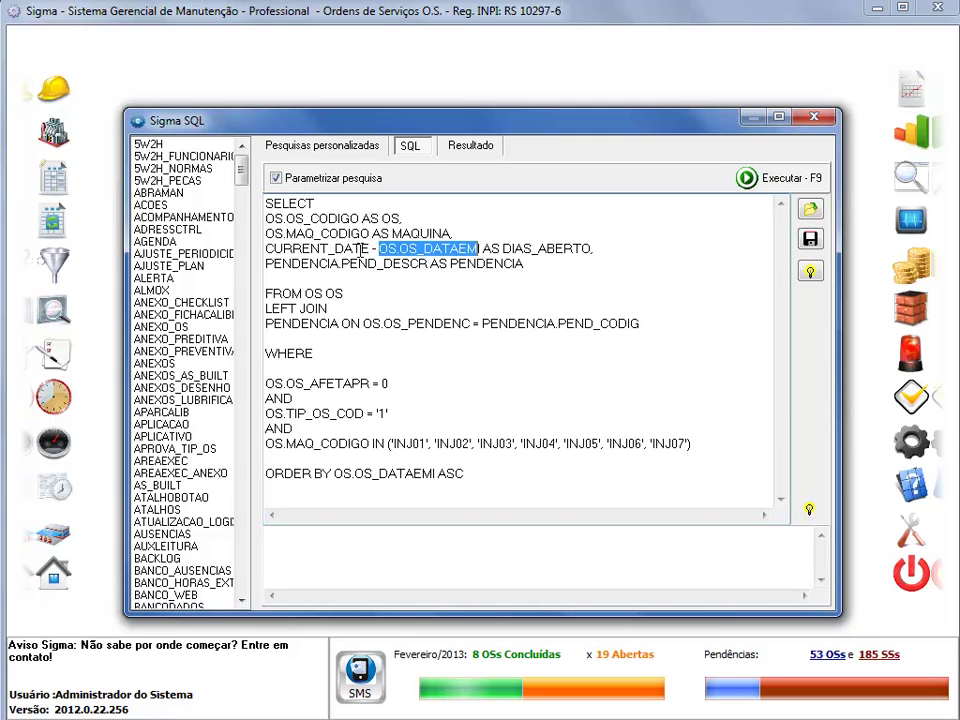
left_click_drag(501, 251, 590, 250)
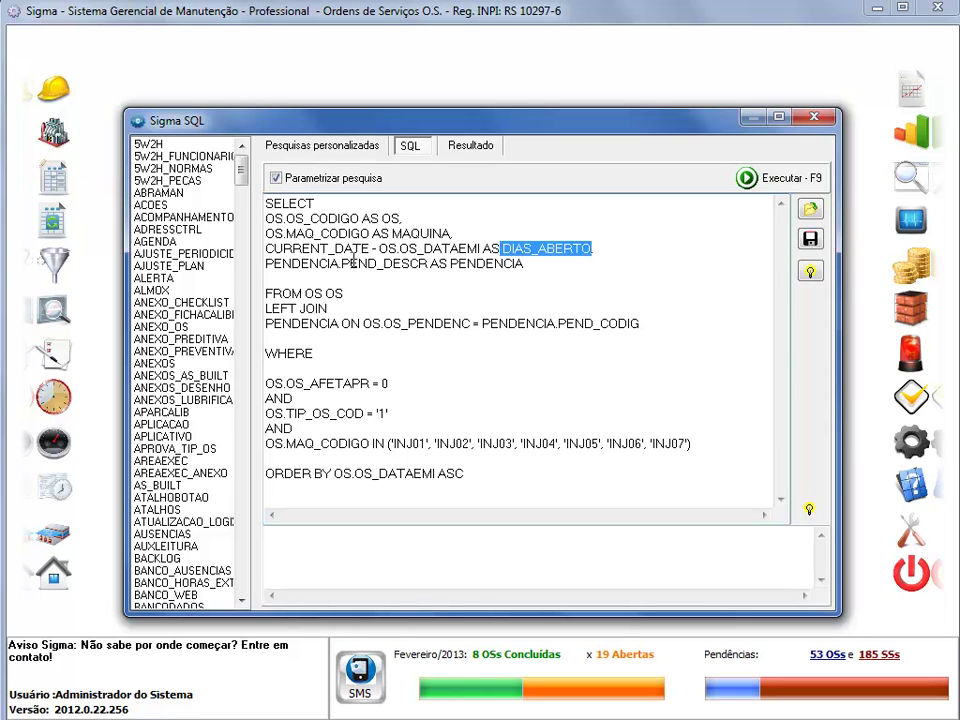
left_click(320, 248)
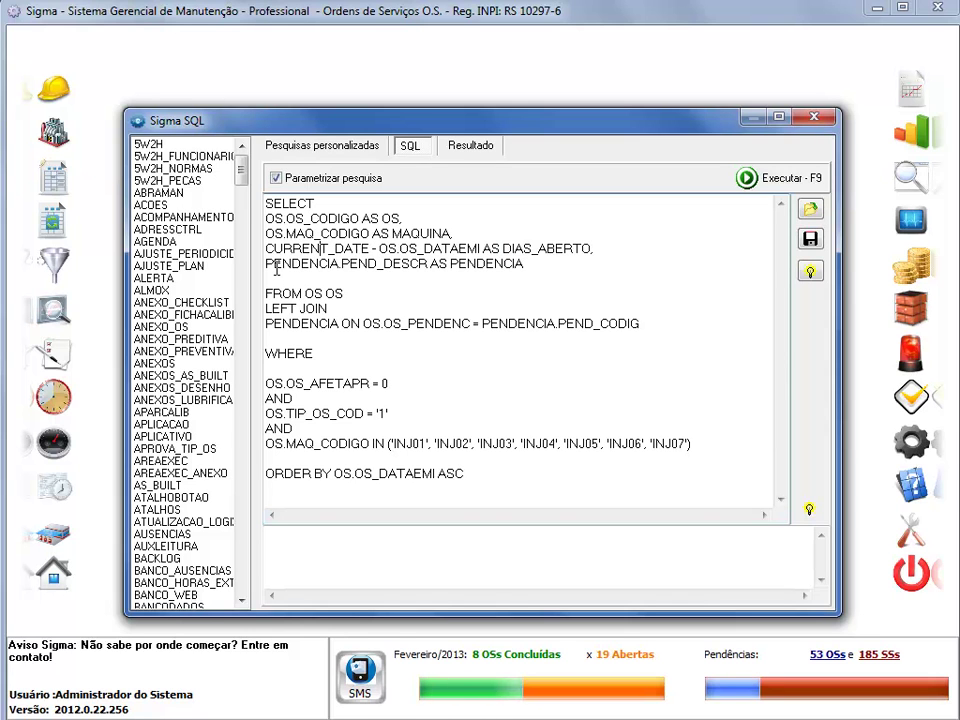
- Examine the PENDENCIA.PEND_DESCR column and the LEFT JOIN to the PENDENCIA table in the query
left_click_drag(273, 263, 411, 266)
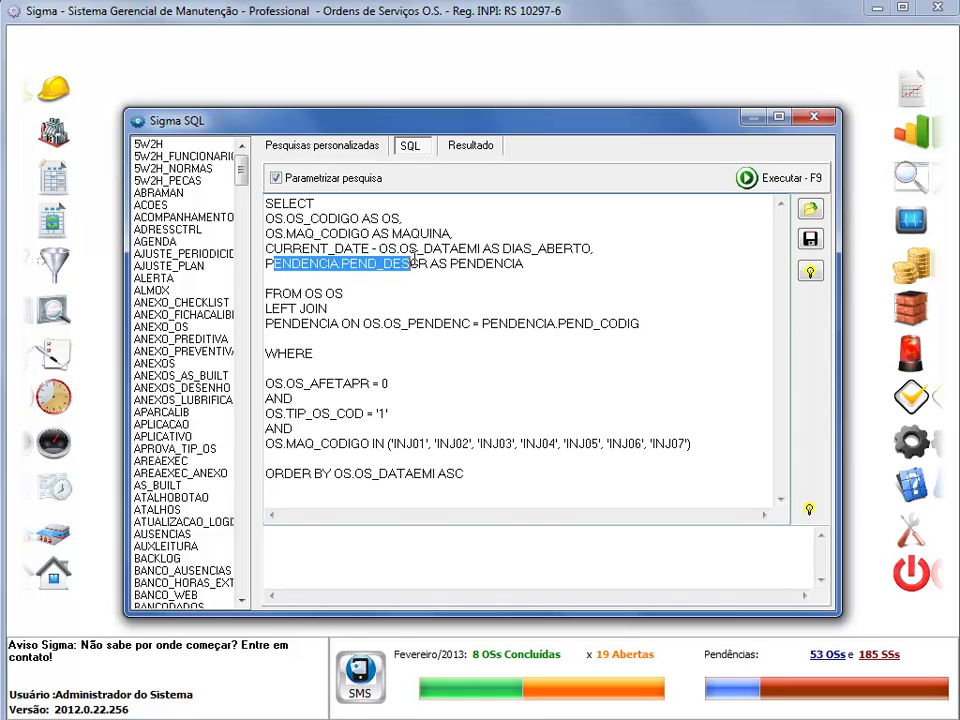
left_click(481, 248)
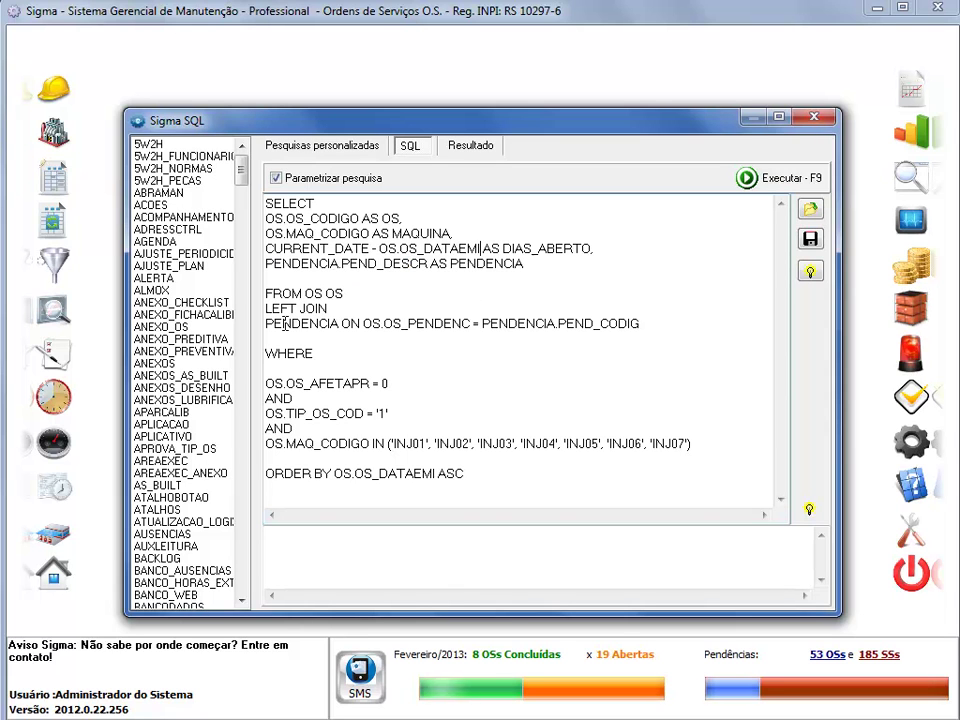
left_click_drag(328, 309, 267, 316)
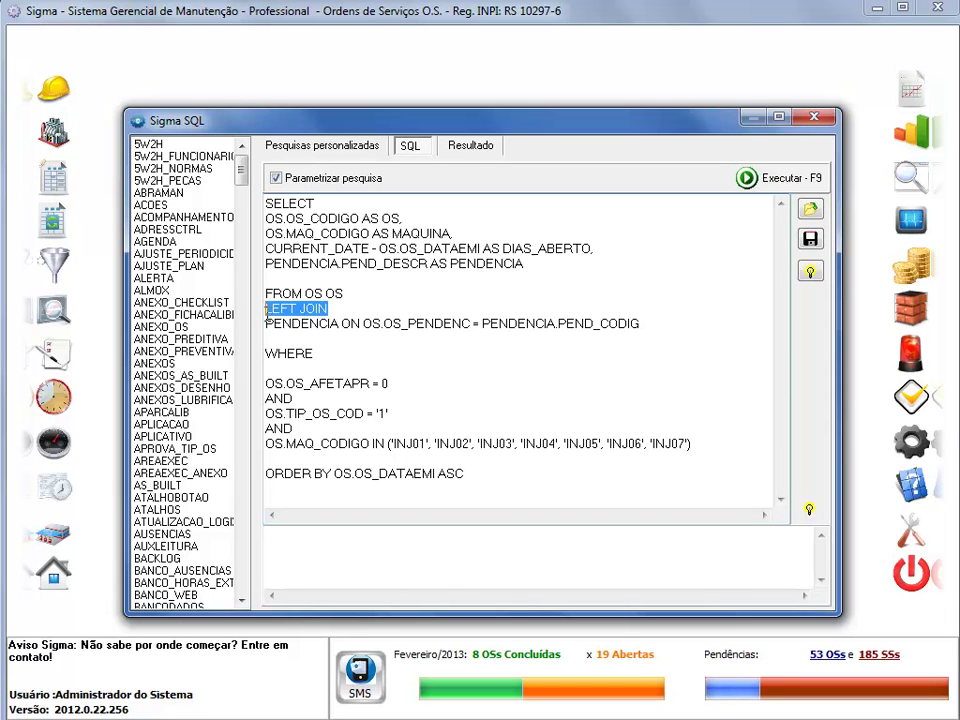
left_click(341, 317)
left_click_drag(333, 311, 300, 312)
- Return to the query results and inspect the PENDENCIA value of the first work order
left_click(474, 150)
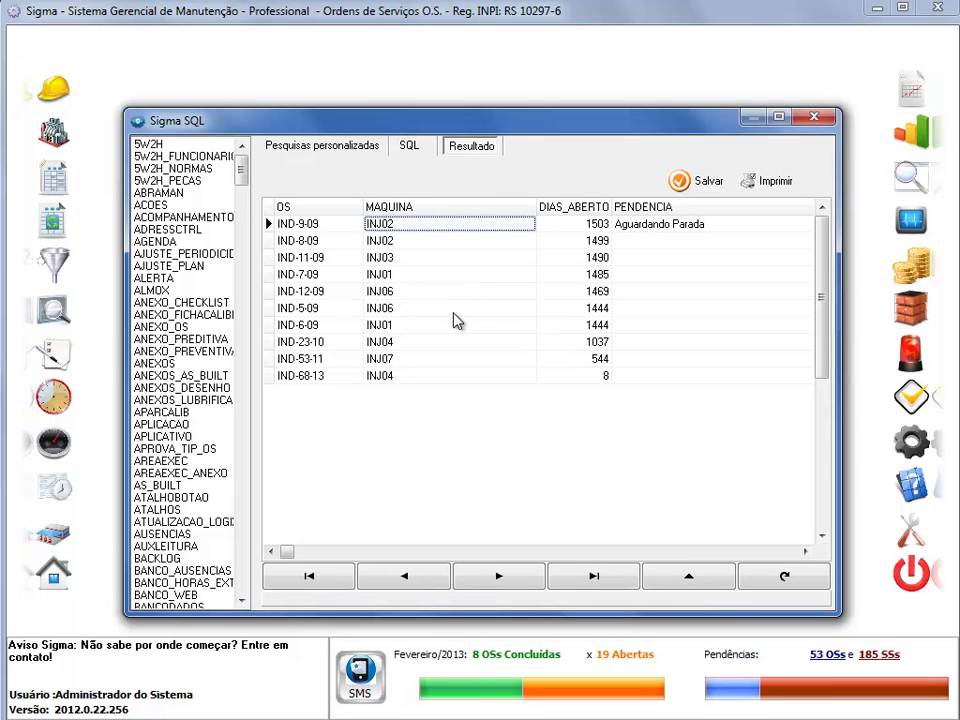
key("Right")
key("Right")
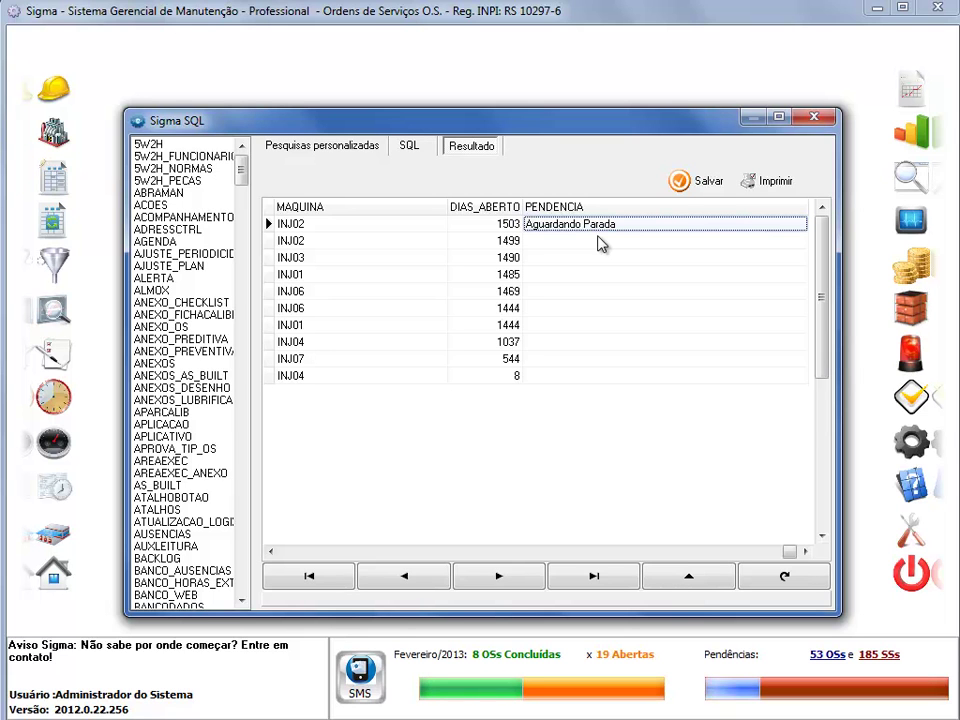
key("Home")
key("Home")
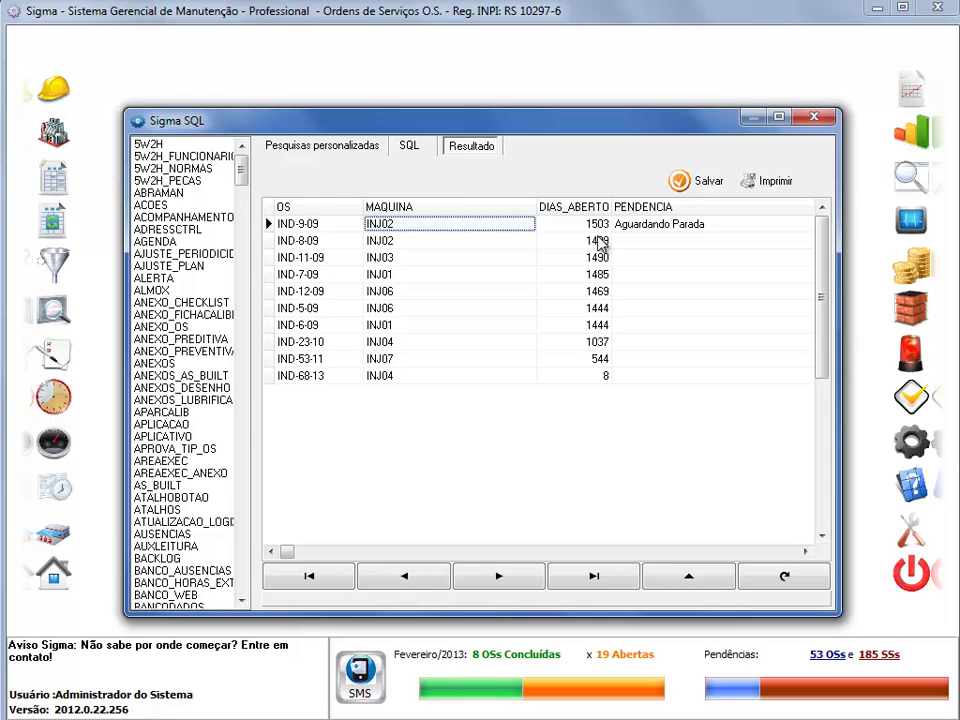
- Compare the OS.MAQ_CODIGO column in the query text with the result grid, checking the second work order's DIAS_ABERTO
left_click(409, 148)
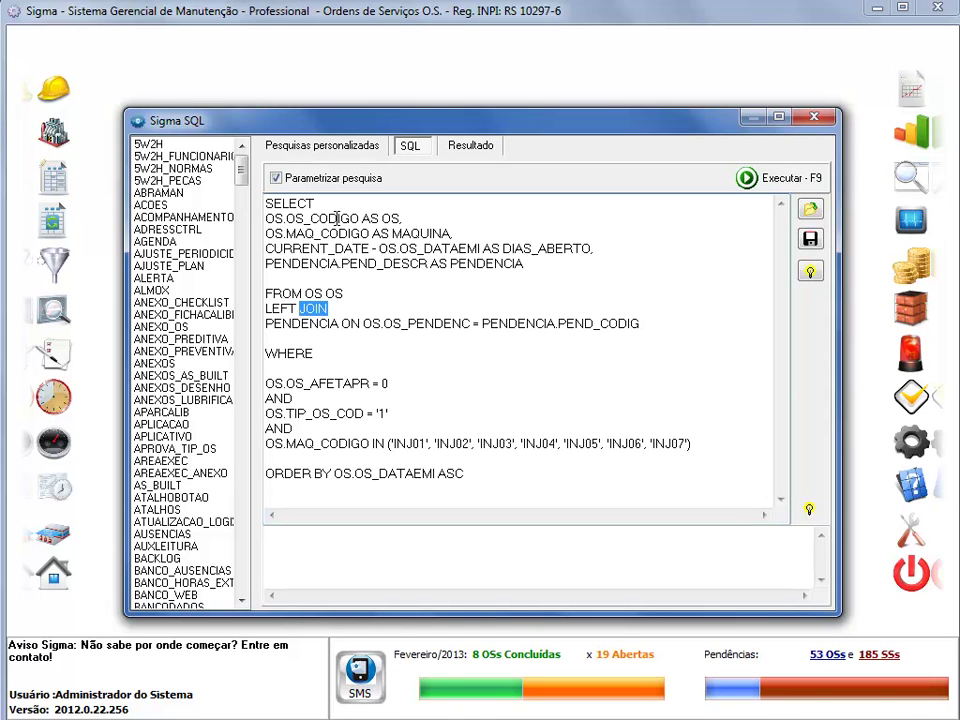
left_click_drag(303, 233, 351, 233)
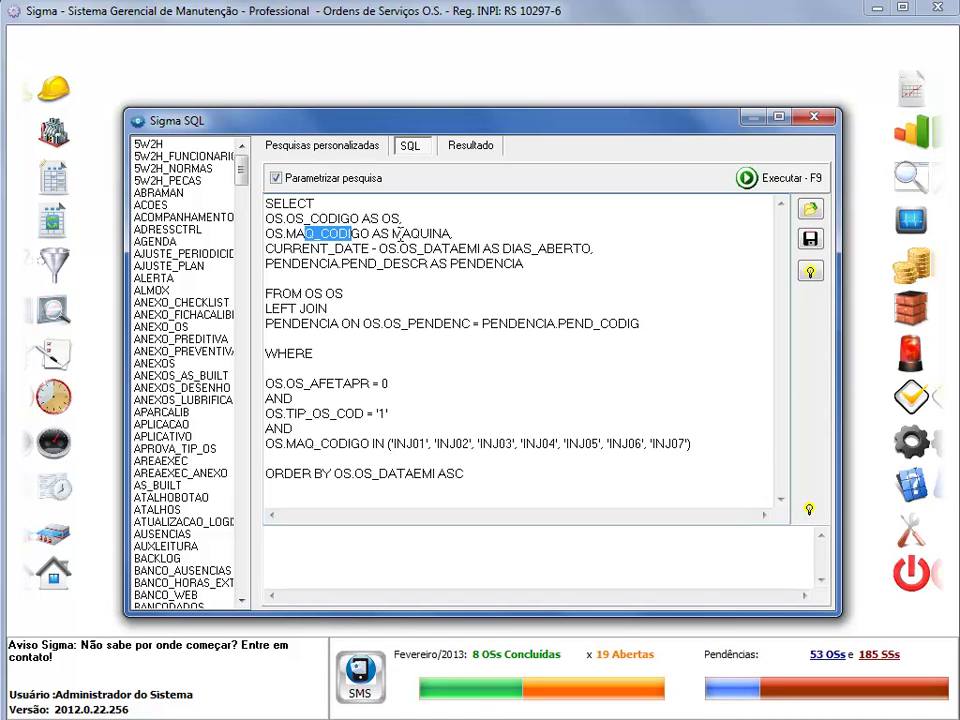
left_click(475, 147)
left_click(592, 245)
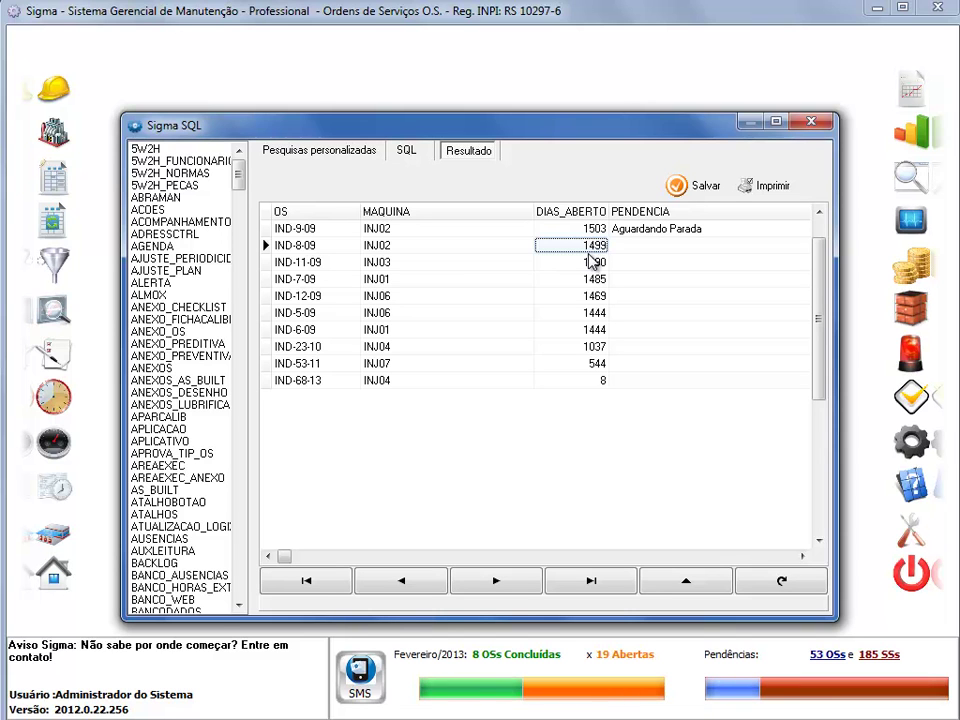
left_click(414, 151)
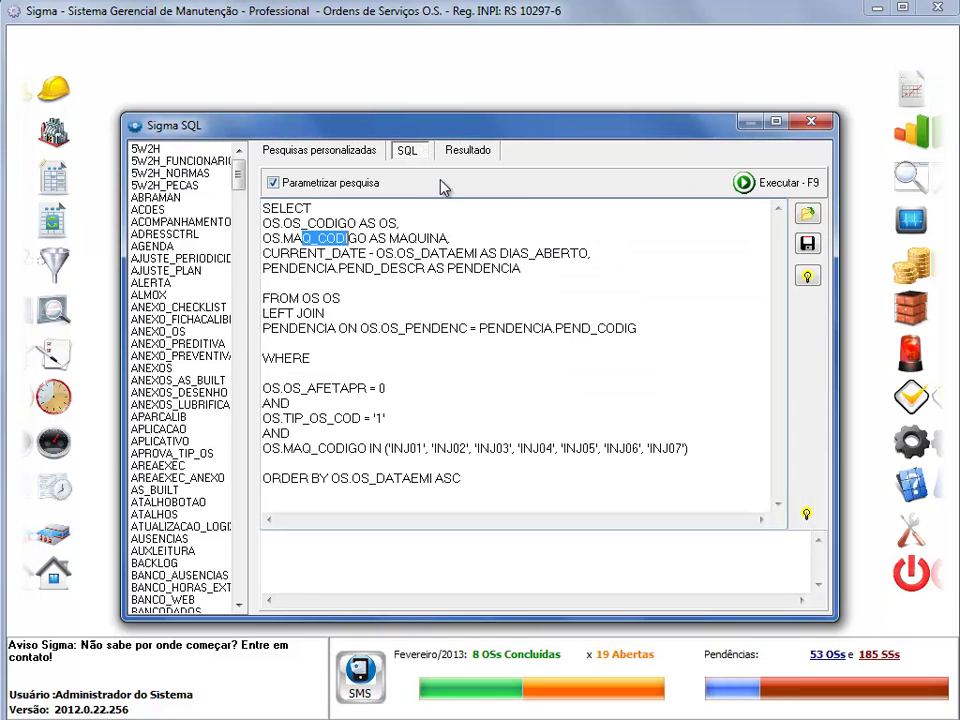
left_click(457, 157)
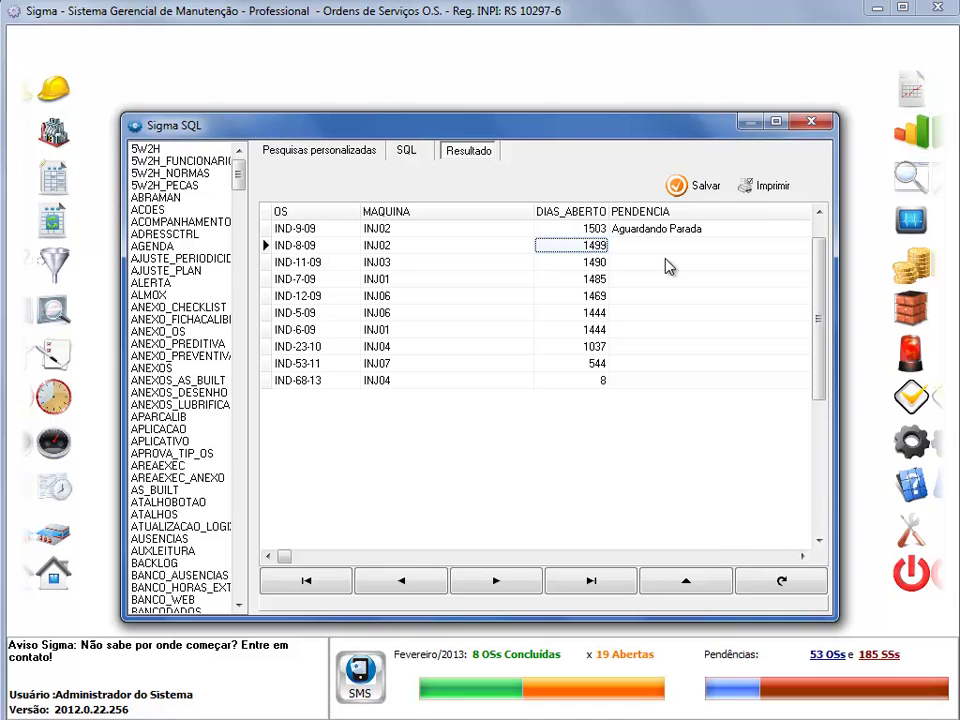
left_click(407, 152)
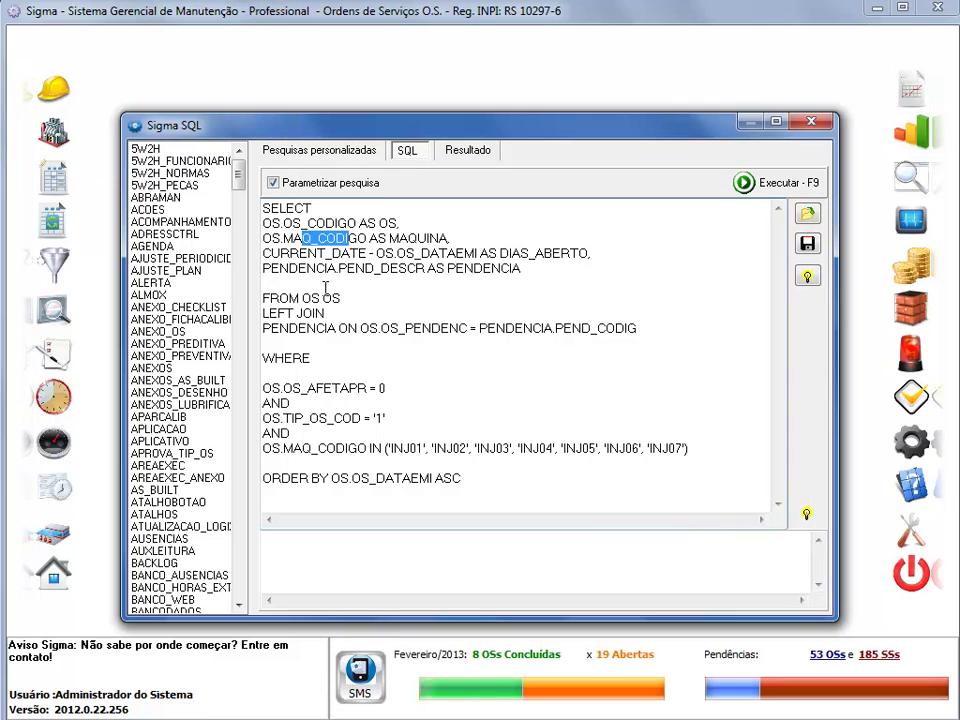
- Examine the FROM OS clause and the LEFT JOIN to the PENDENCIA table in the query
left_click_drag(263, 313, 278, 297)
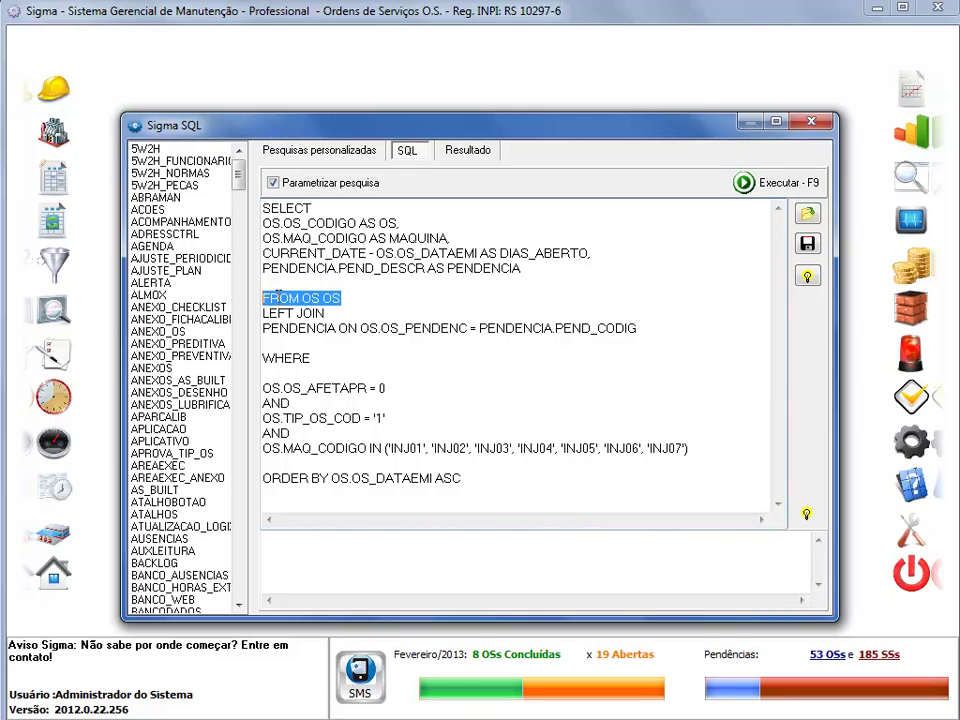
left_click_drag(327, 314, 270, 298)
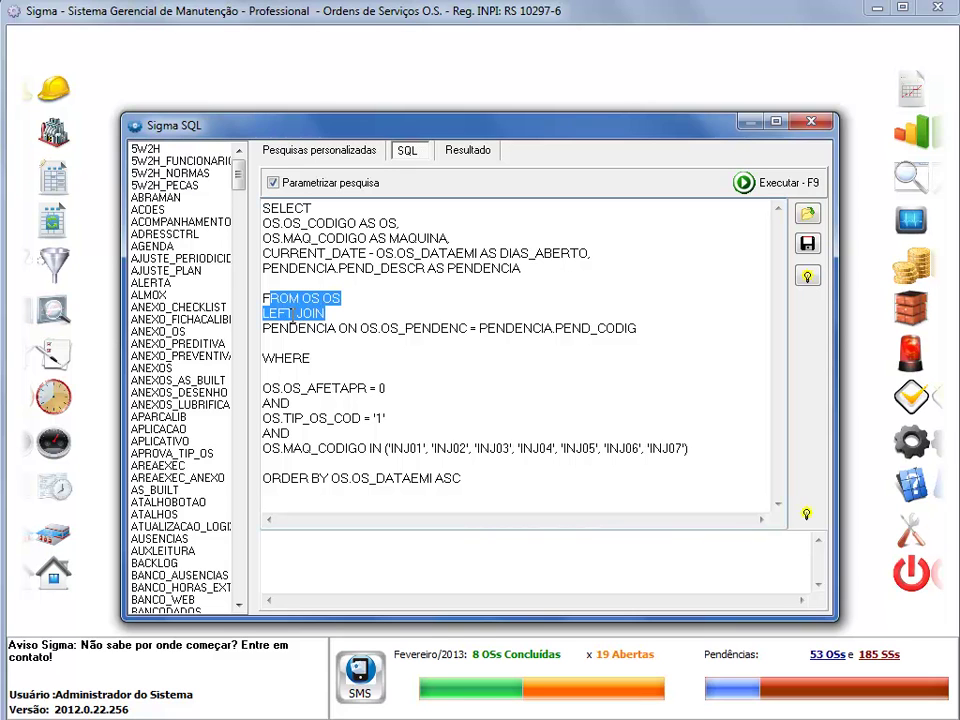
left_click(318, 335)
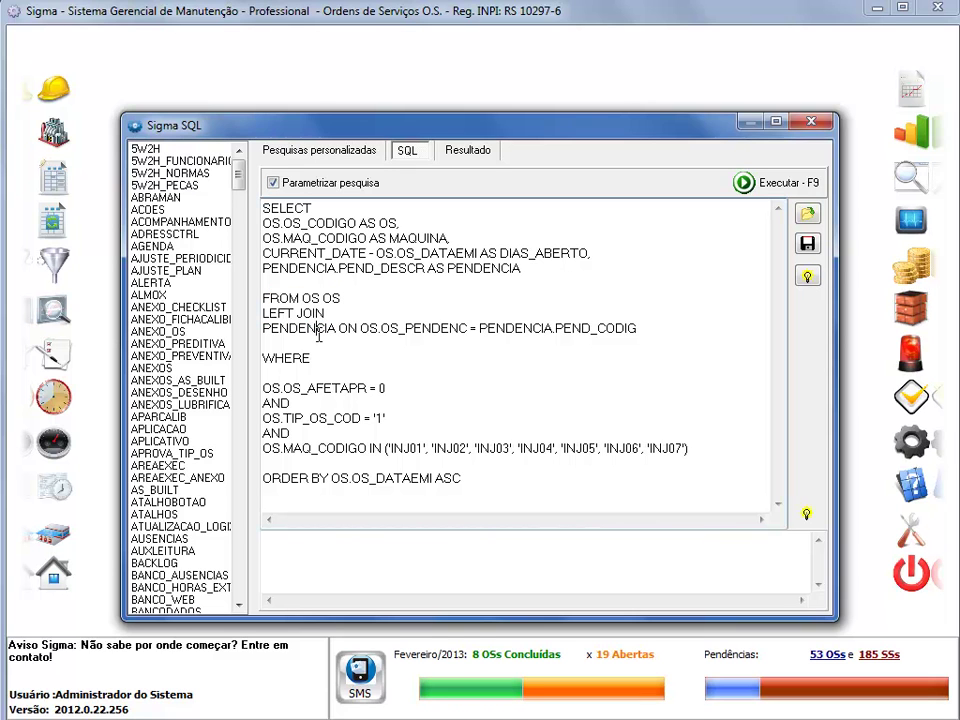
left_click_drag(344, 336, 644, 317)
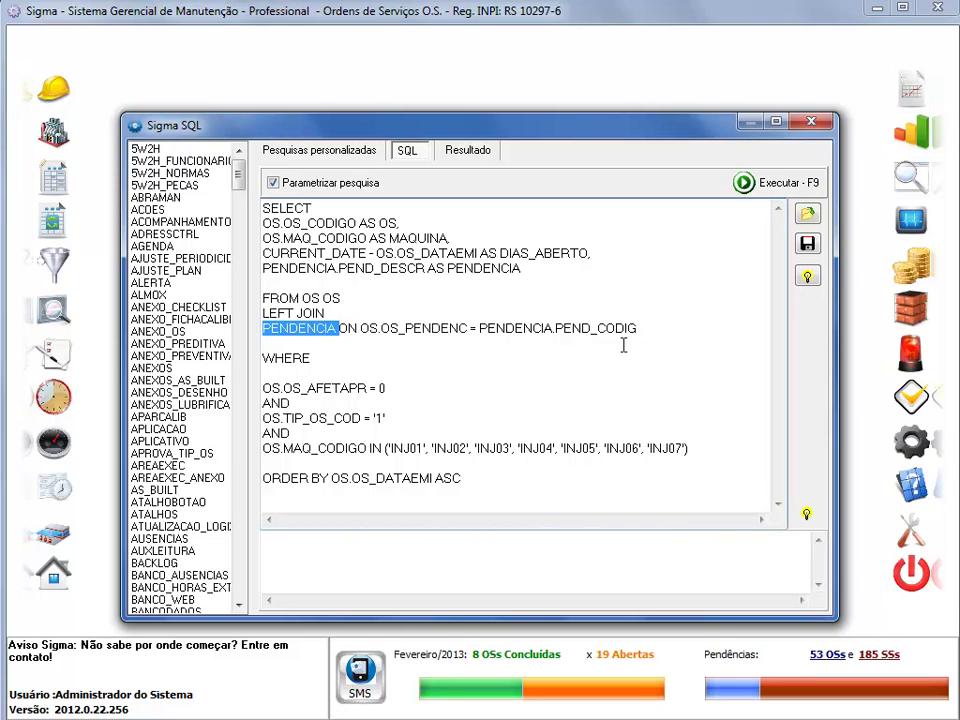
- Examine the WHERE conditions OS.OS_AFETAPR = 0 and OS.TIP_OS_COD = '1' in the query
left_click(518, 389)
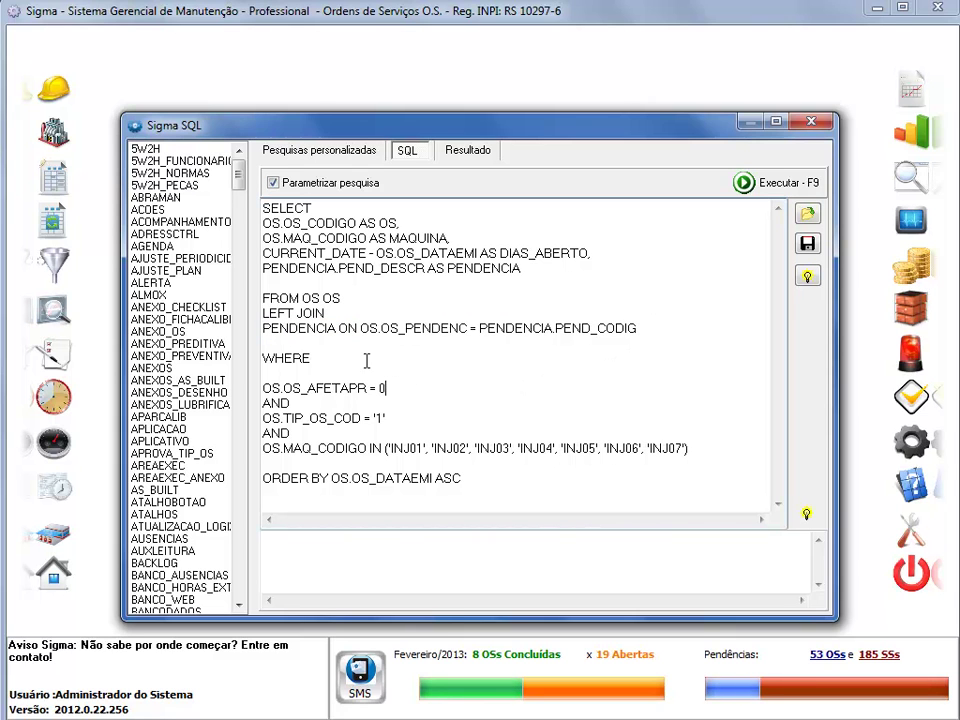
left_click_drag(389, 386, 258, 382)
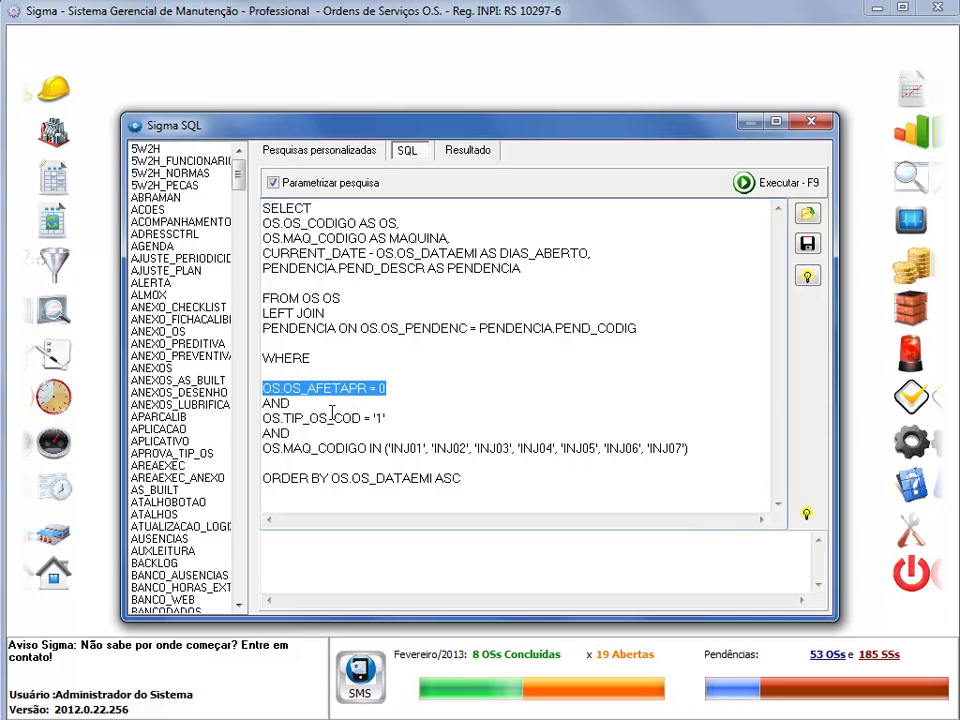
left_click_drag(401, 413, 272, 417)
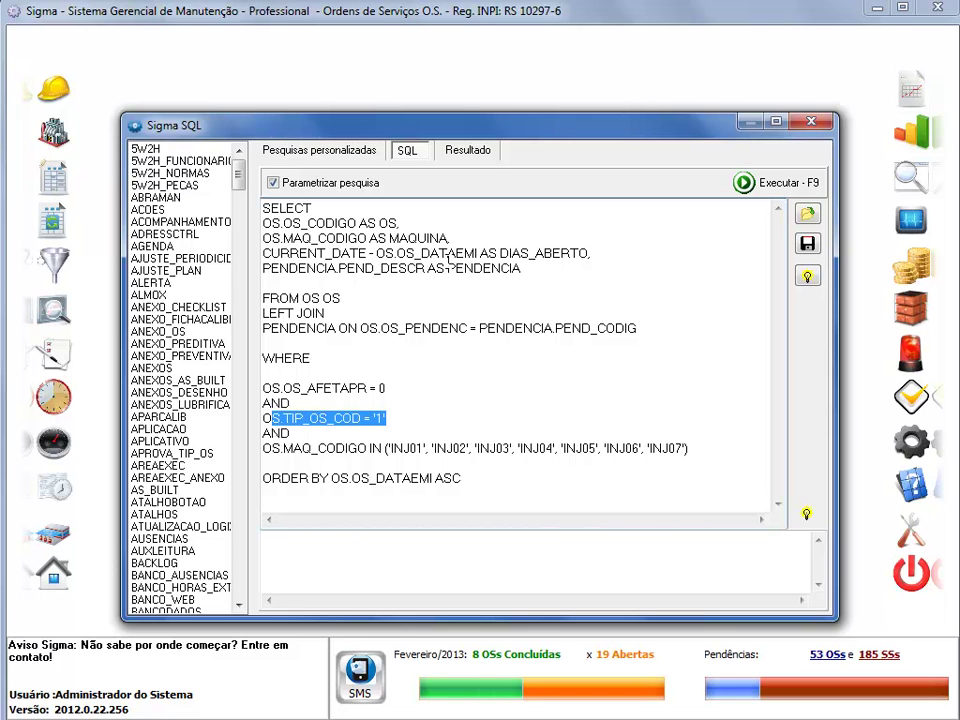
- Examine the OS.MAQ_CODIGO IN condition with its machine list INJ01 to INJ07, rechecking the TIP_OS_COD value
left_click(374, 448)
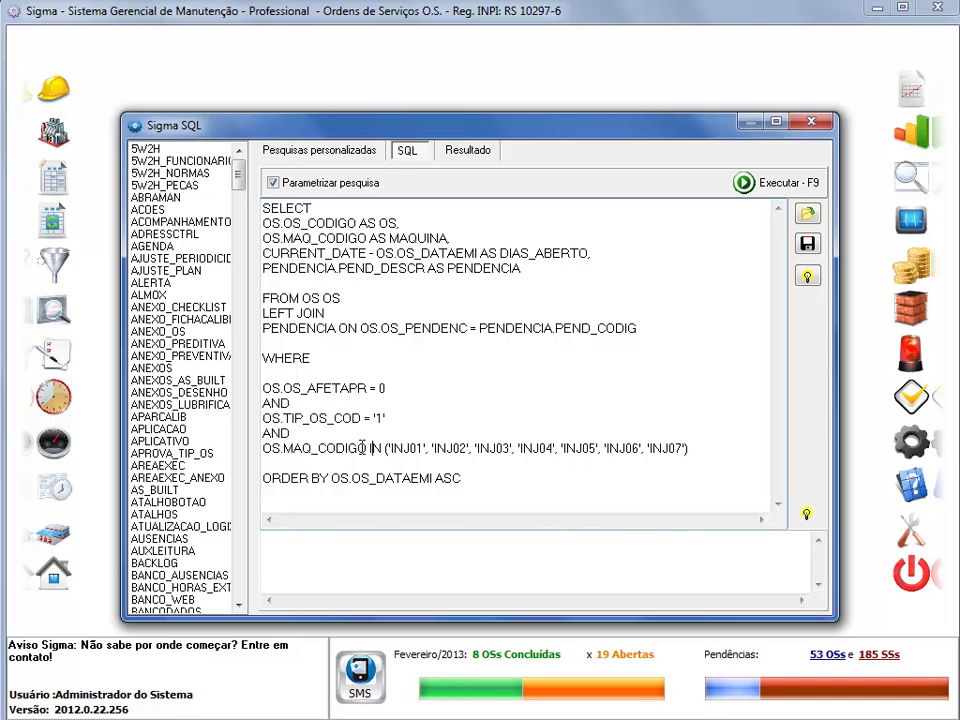
left_click_drag(367, 448, 283, 449)
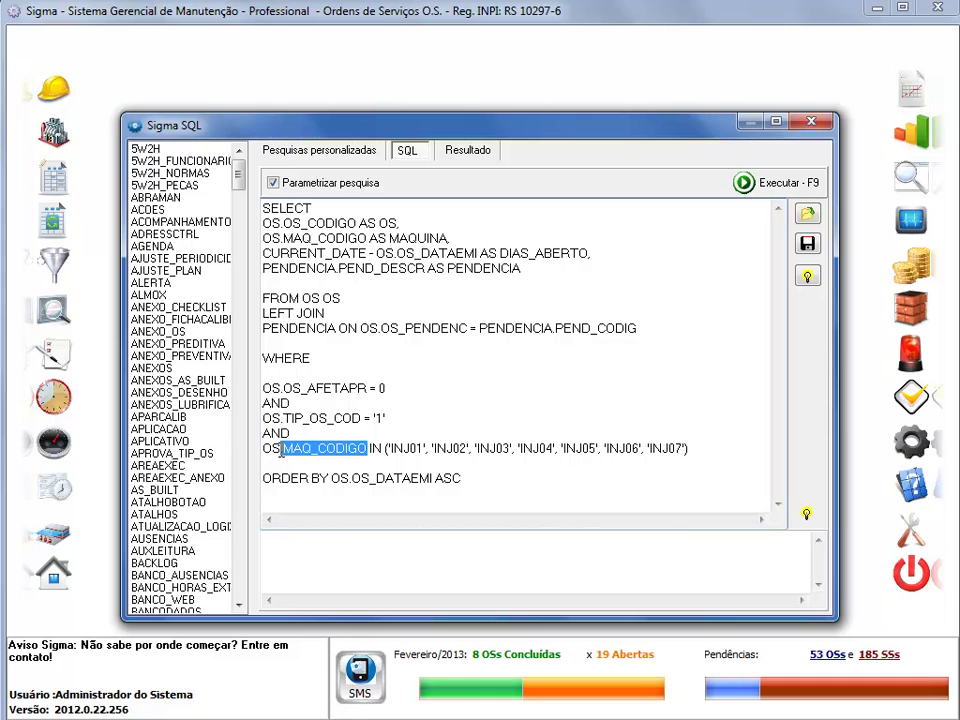
left_click_drag(368, 448, 684, 448)
key("shift+Home")
left_click(691, 450)
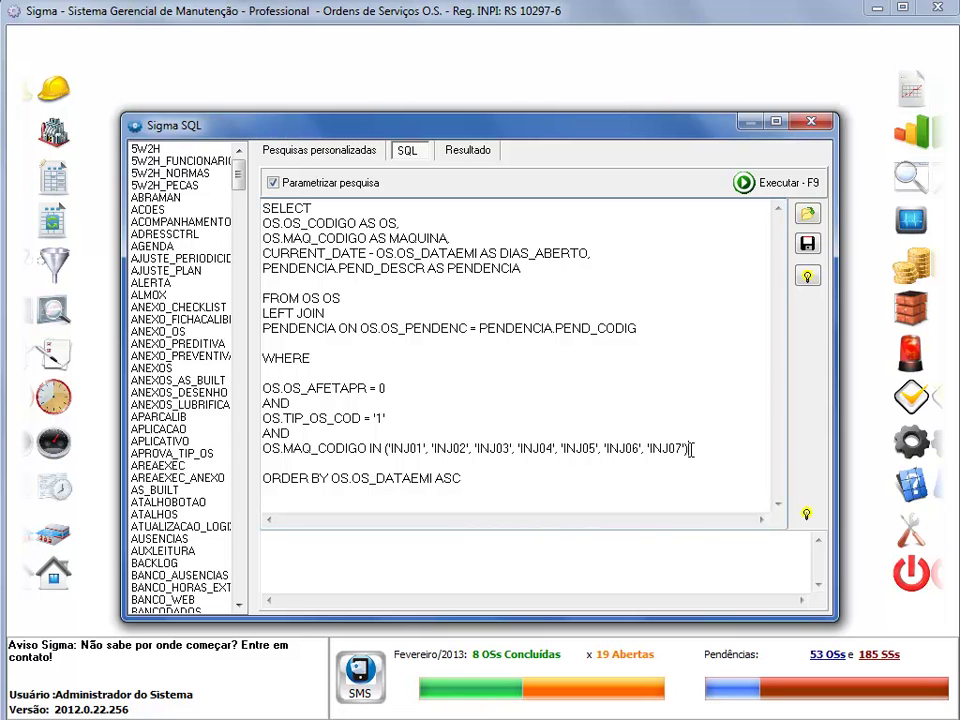
left_click_drag(385, 449, 693, 442)
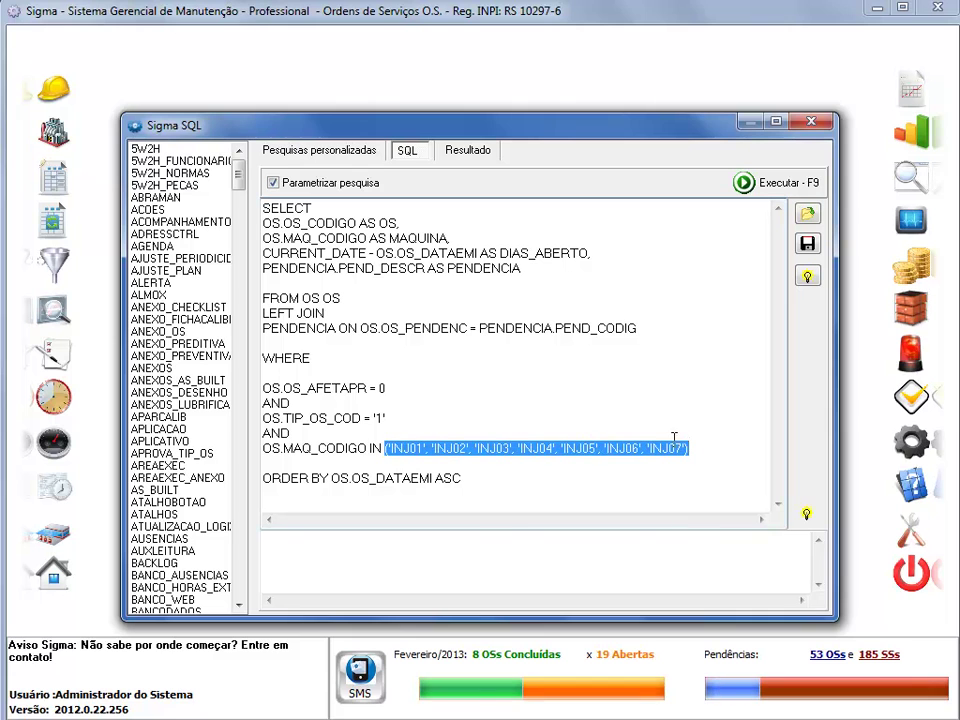
left_click(383, 448)
left_click_drag(388, 449, 631, 447)
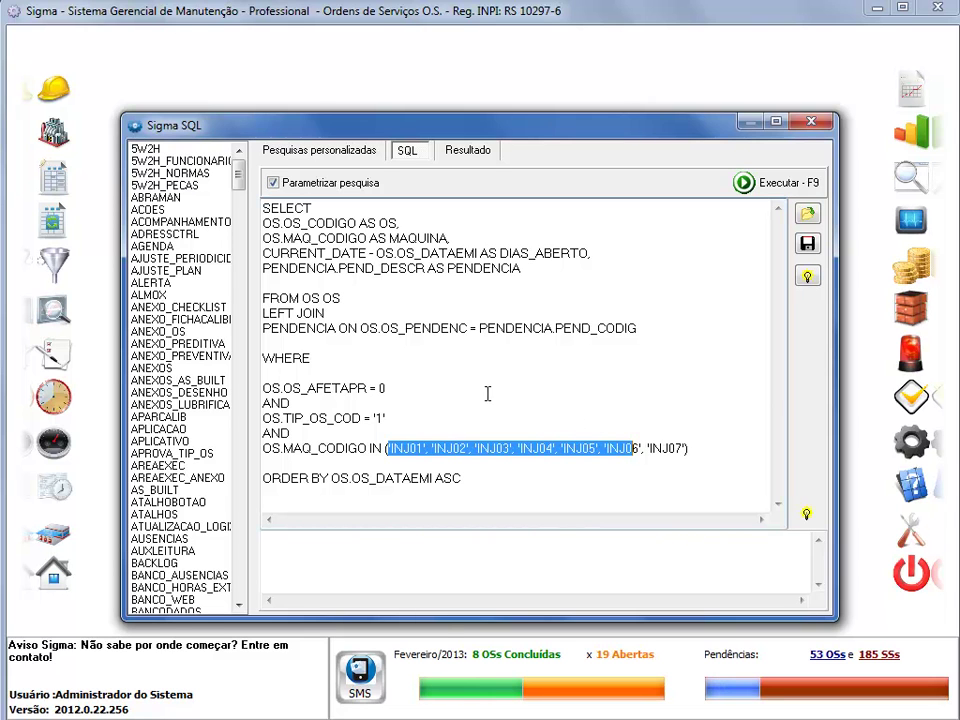
left_click(371, 448)
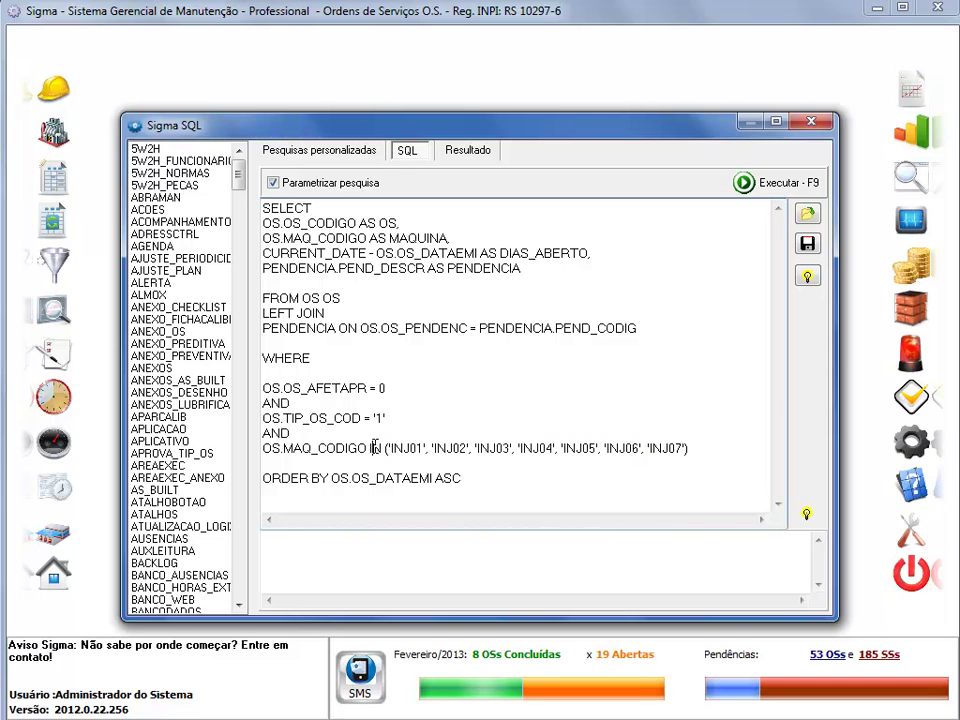
double_click(380, 418)
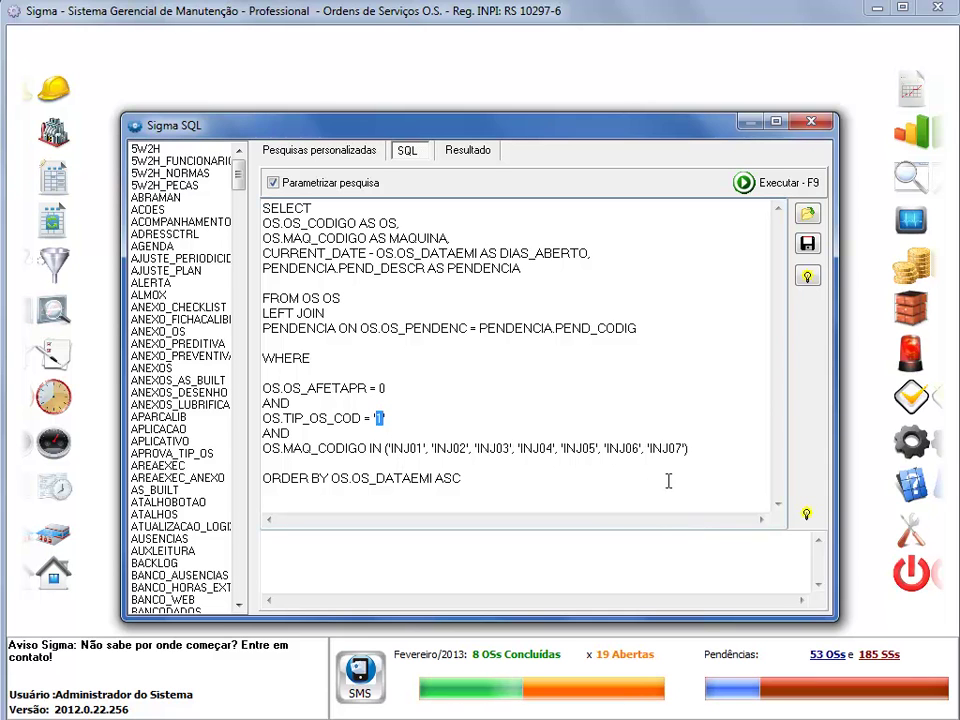
left_click_drag(687, 449, 396, 441)
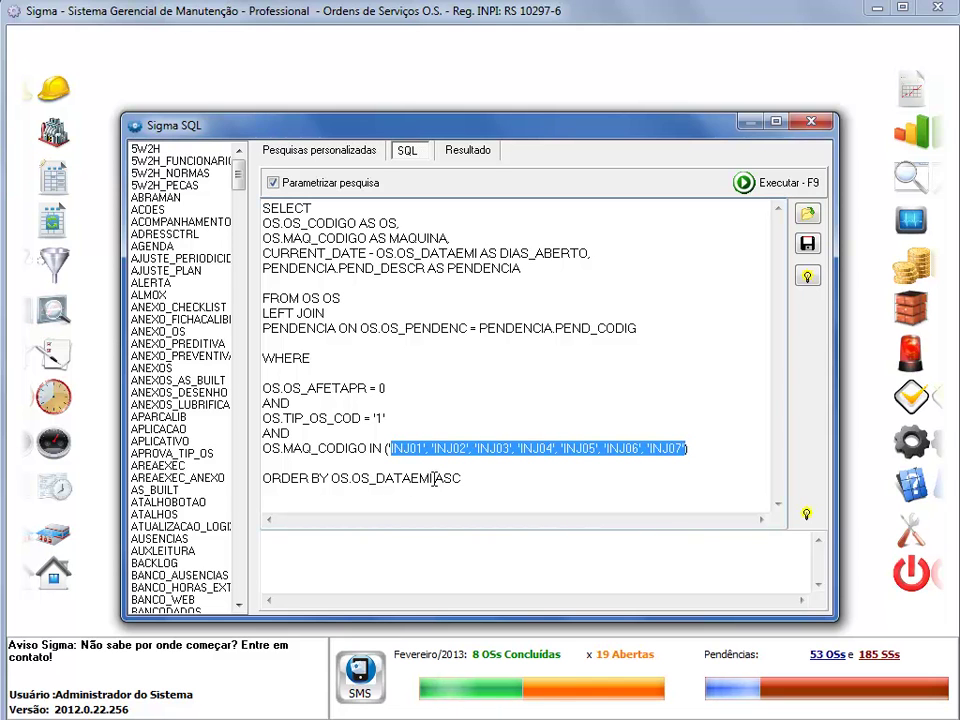
- Return to the query results and inspect the first work order's DIAS_ABERTO value
left_click(474, 154)
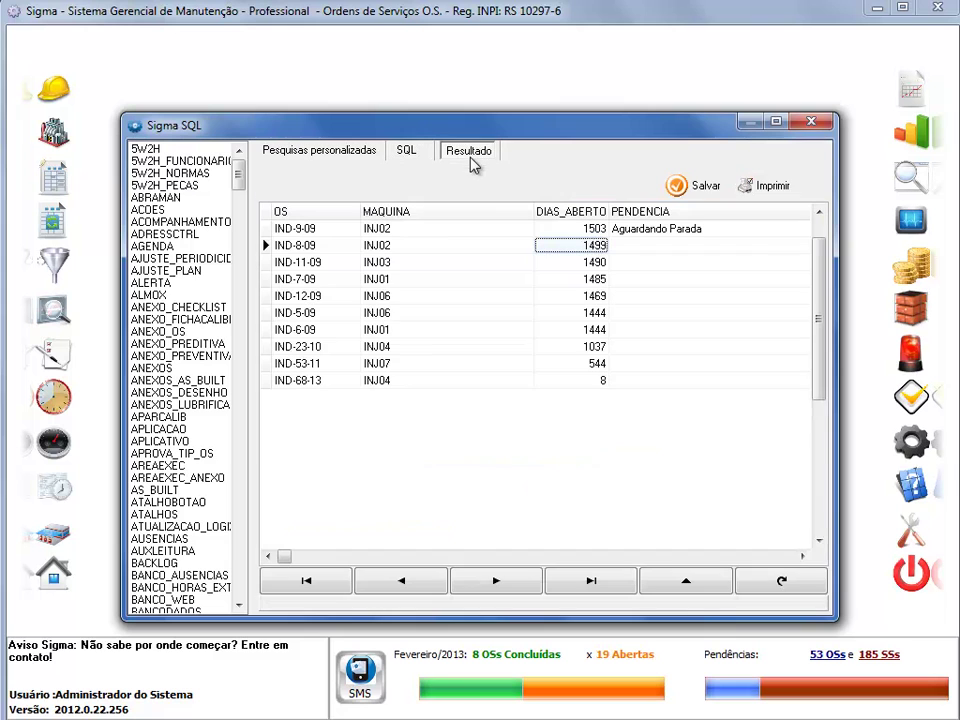
left_click(550, 230)
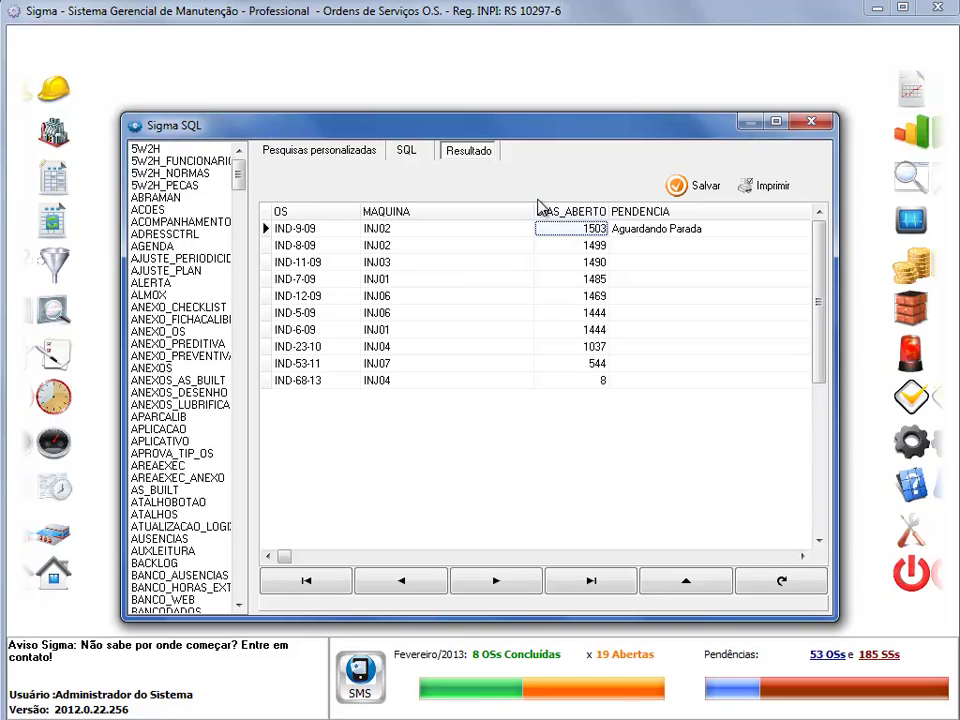
- Create a new custom search described as "OS'S CRÍTICAS A MAIS TEMPO ABERTAS" with access level 100
left_click(407, 152)
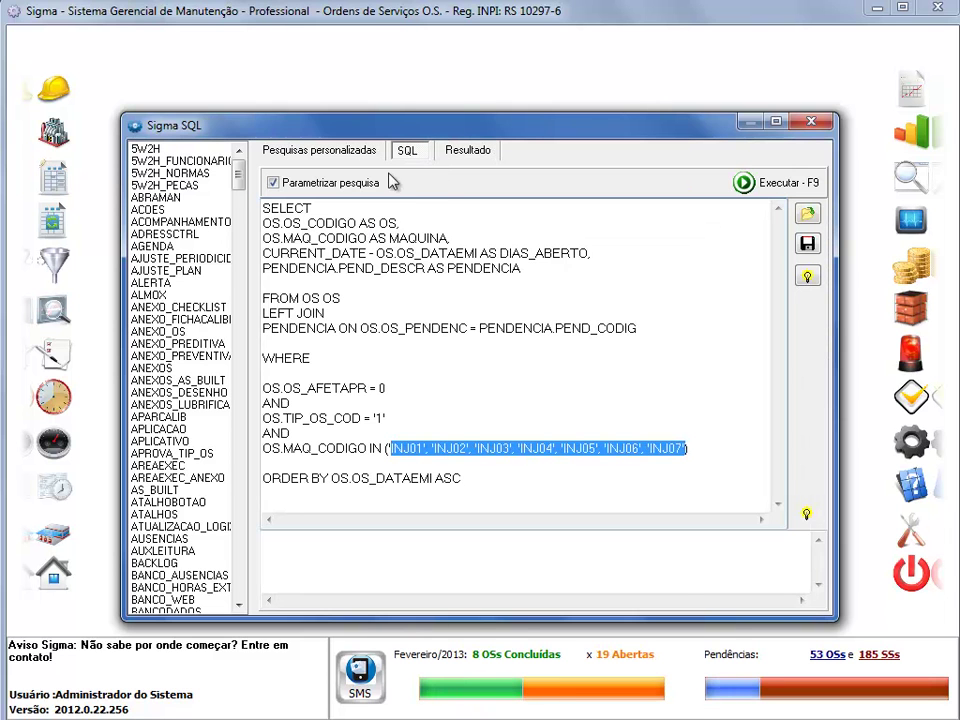
left_click(340, 150)
left_click(703, 196)
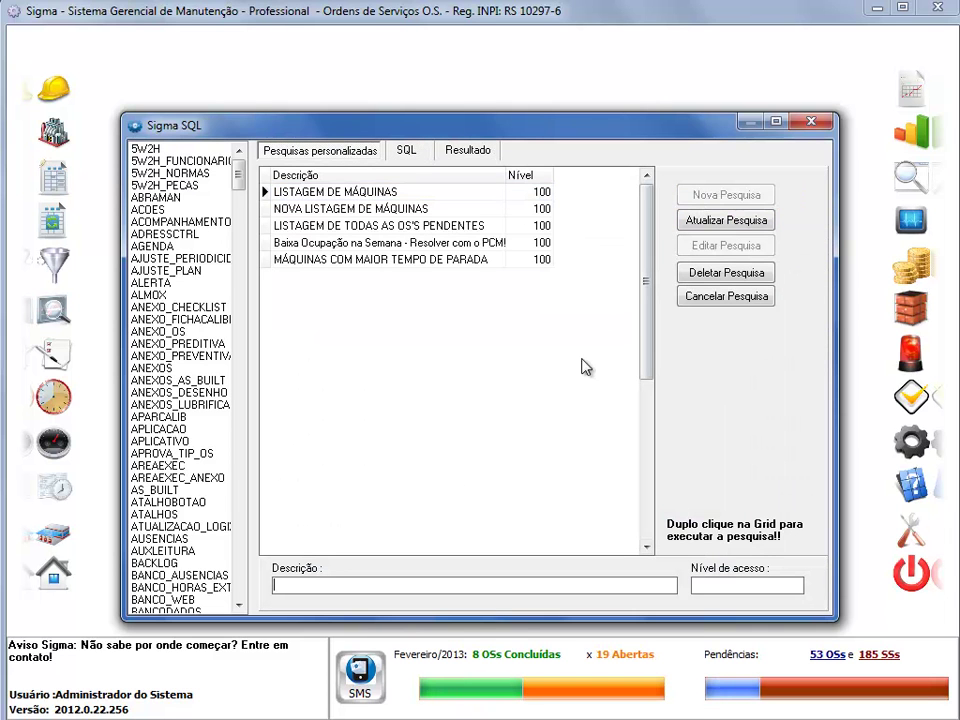
type("OS'S A MAIS ")
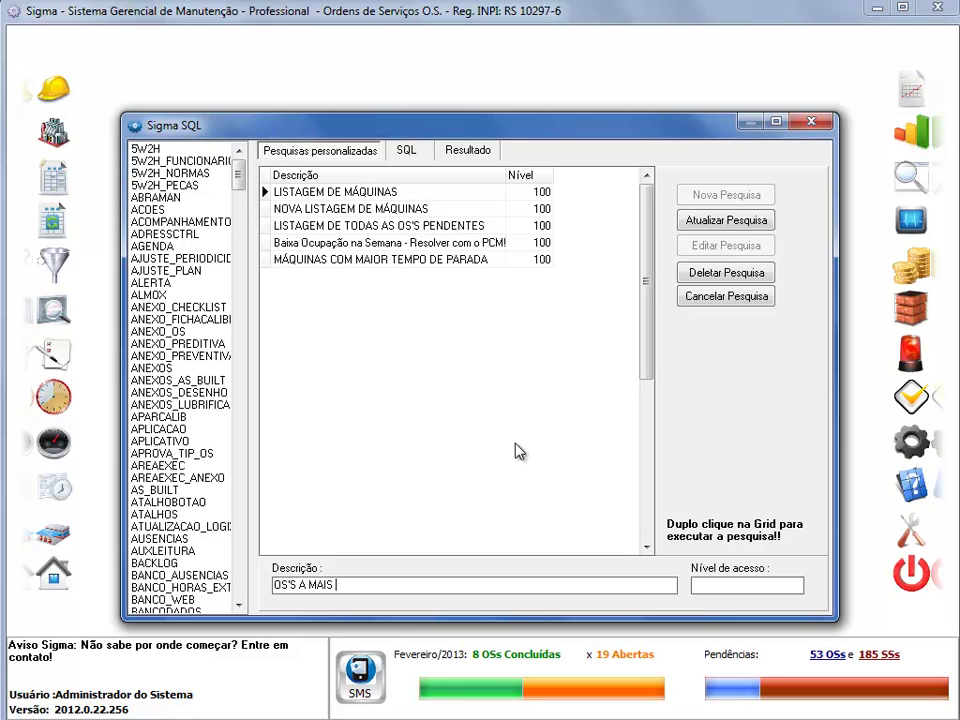
type("TEMPO ABERTAS")
key("Home")
key("Right")
key("Right")
key("Right")
key("Right")
key("Right")
type("CRÍTICAS")
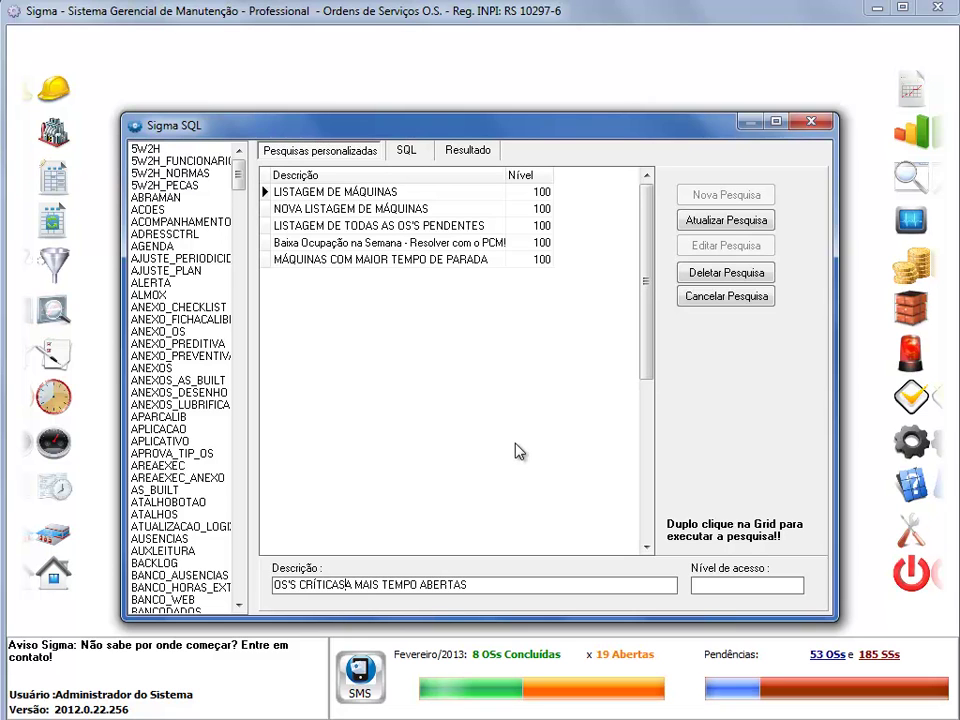
key("End")
key("Tab")
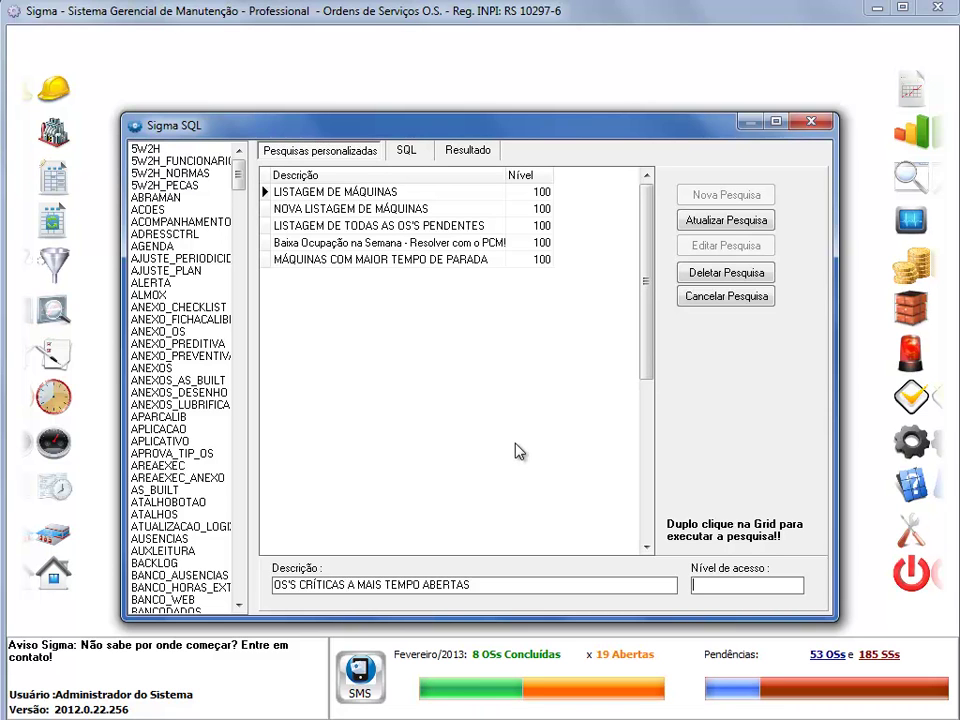
type("100")
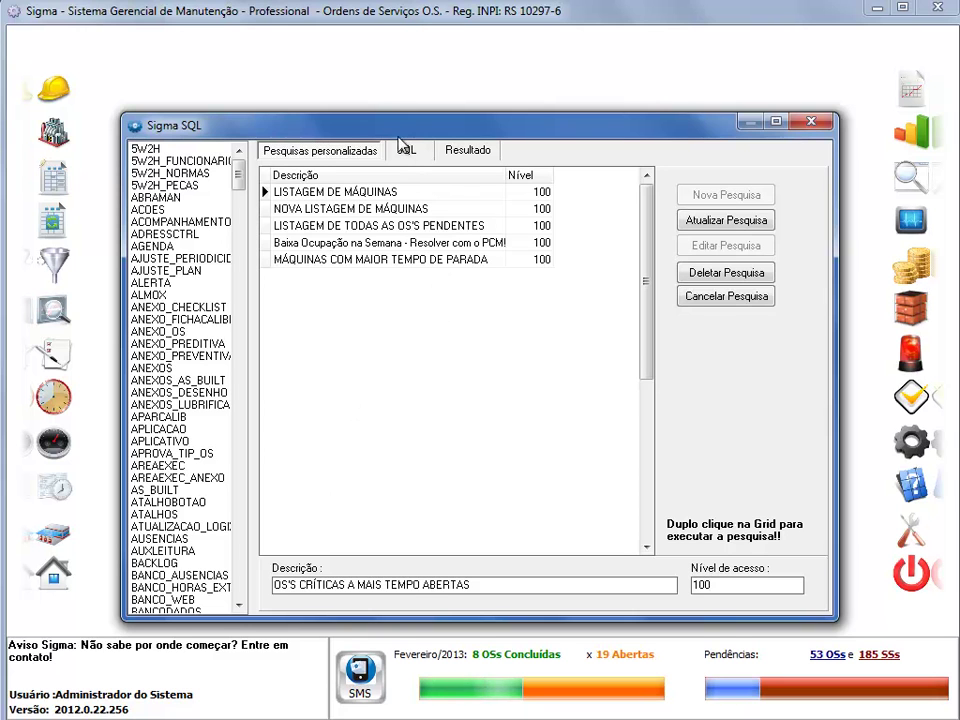
- Execute the work order query and save it as the new custom search record
left_click(408, 155)
left_click(471, 407)
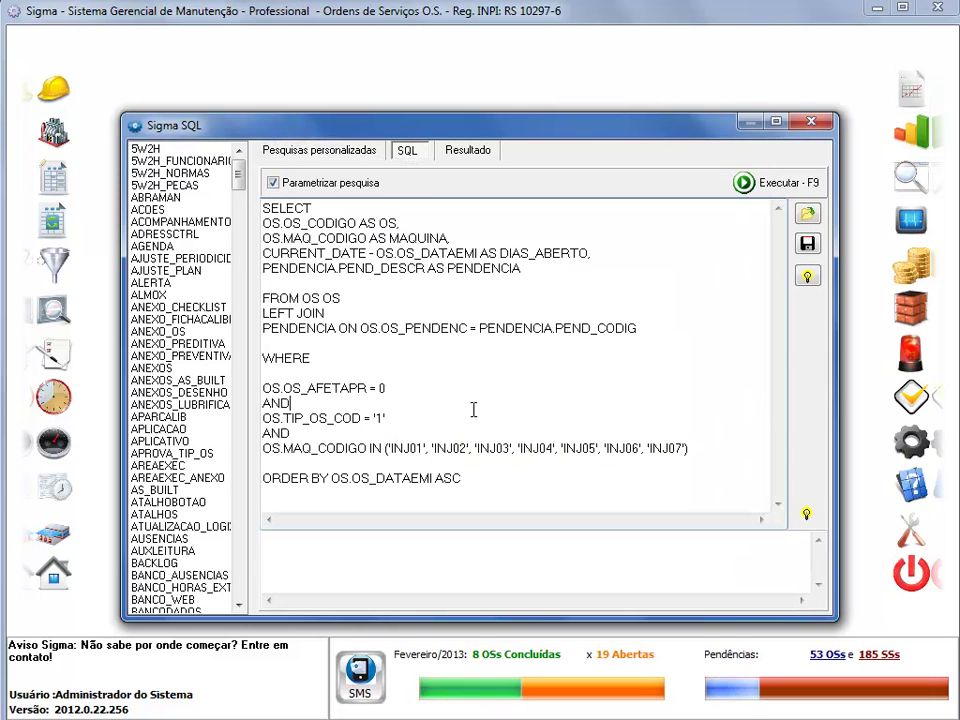
left_click(754, 182)
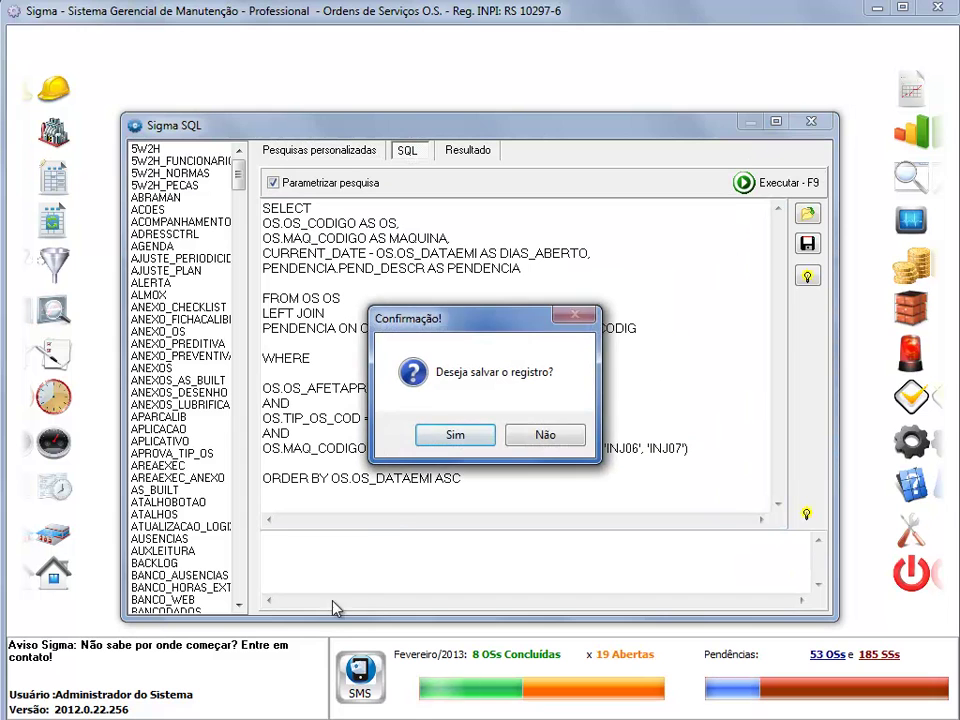
left_click(450, 437)
left_click(548, 435)
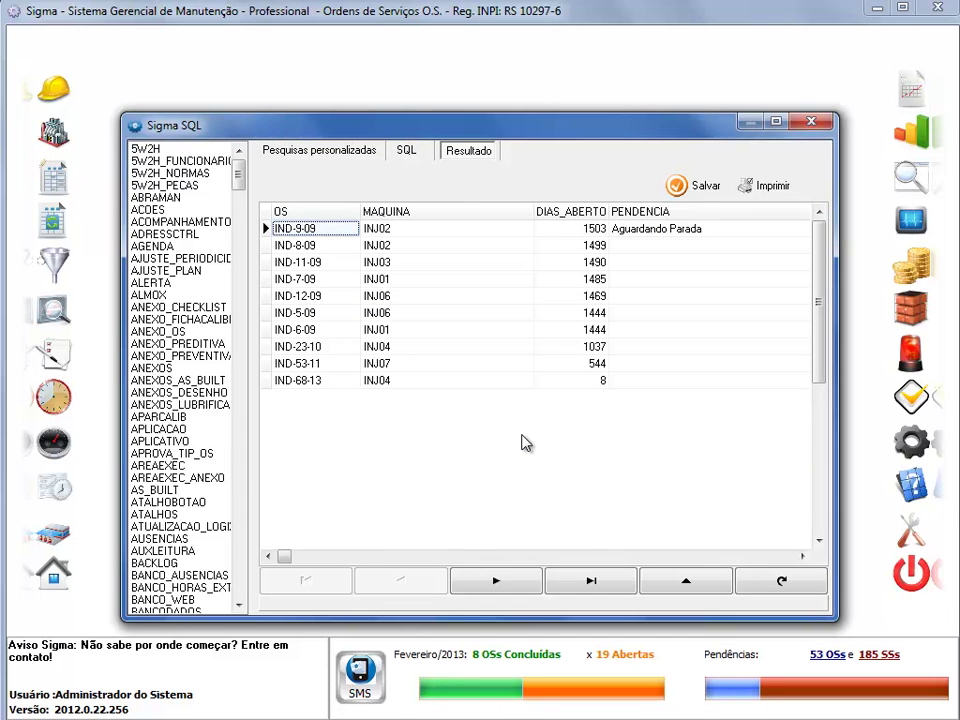
- Open the text file "Os's Corretivas Concluídas com os Maiores Tempo de Paradas nos últimos 90 dias" in Notepad and copy its entire query
double_click(300, 405)
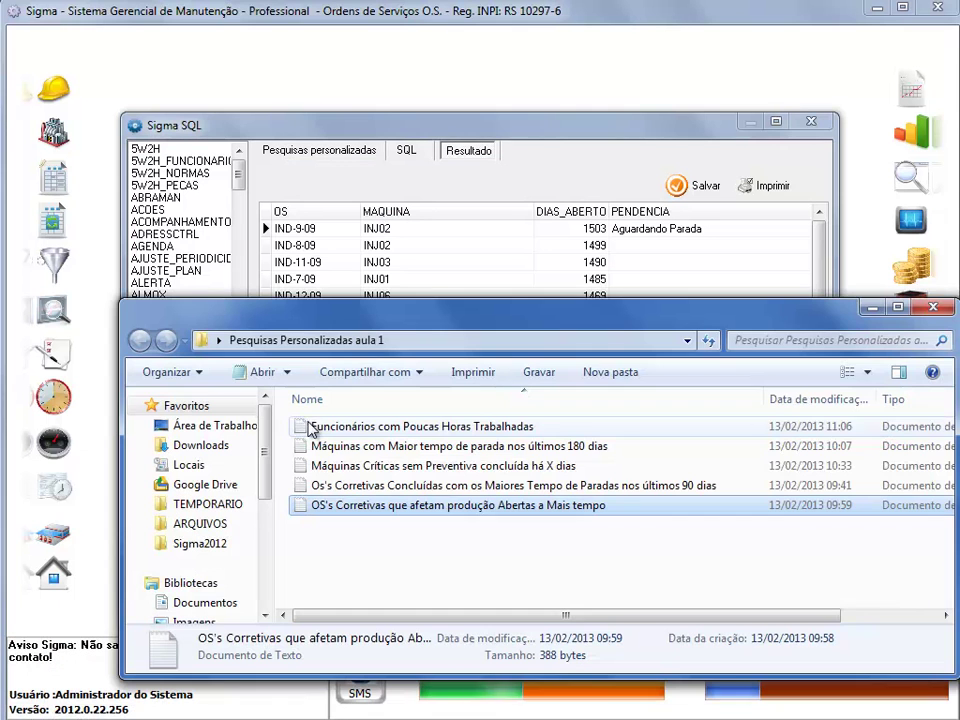
left_click_drag(434, 326, 382, 266)
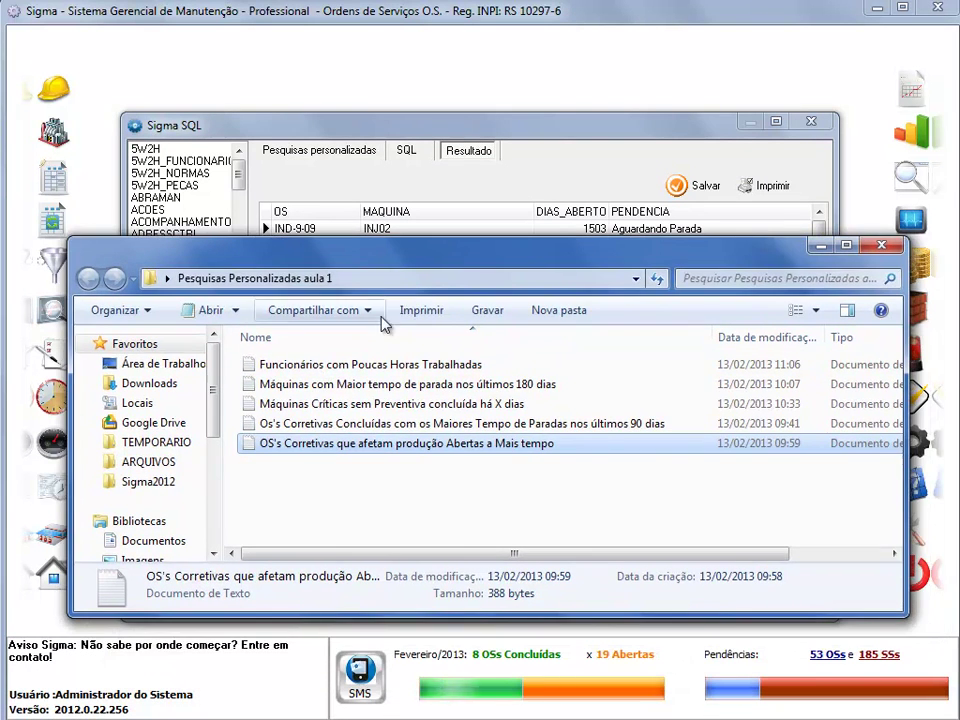
left_click(423, 425)
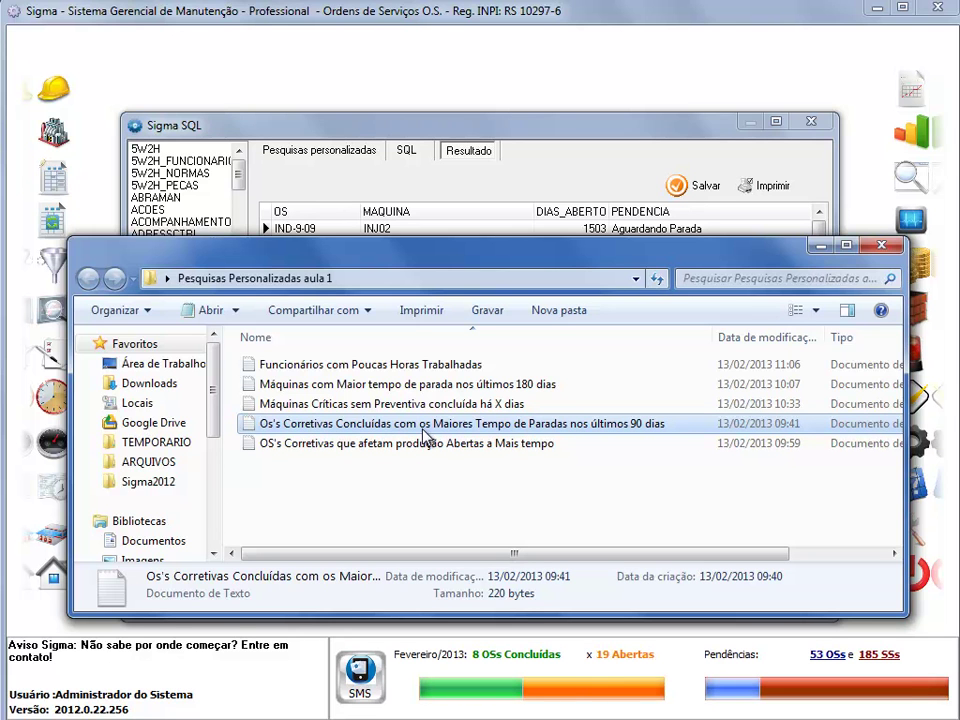
double_click(423, 430)
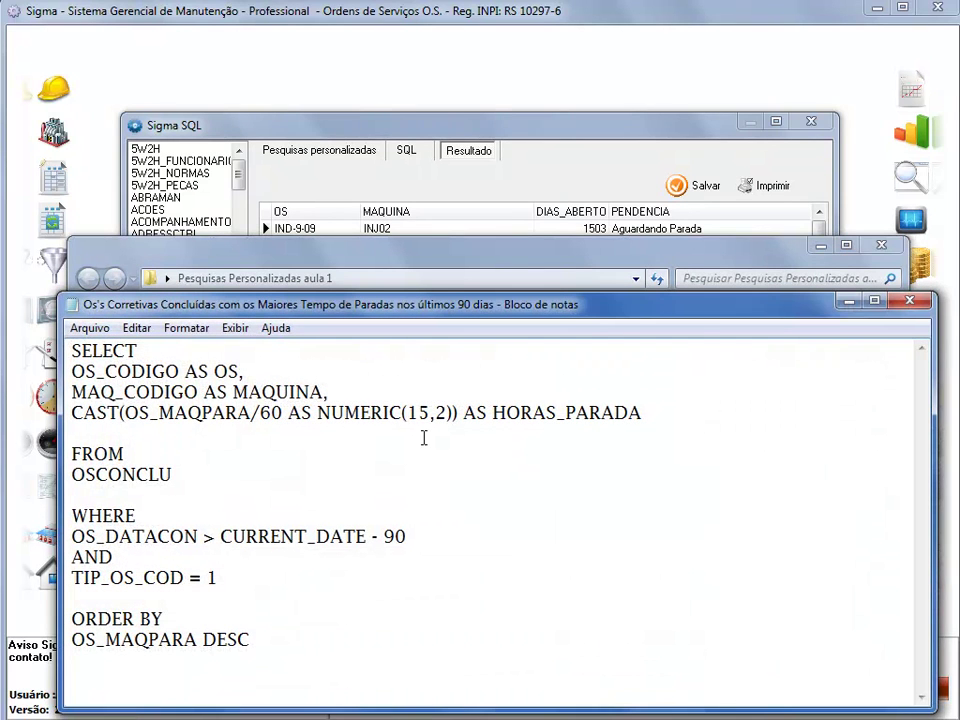
key("ctrl+a")
key("ctrl+c")
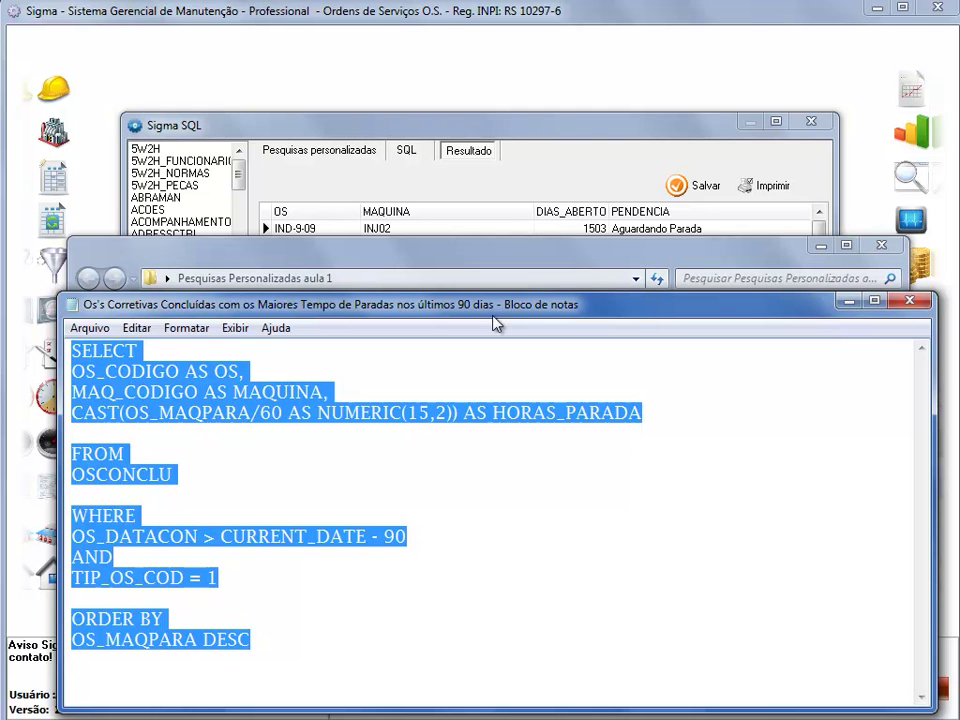
- Switch back to Sigma SQL and replace the whole existing query with the copied one, removing the trailing blank line
left_click(525, 180)
left_click(432, 157)
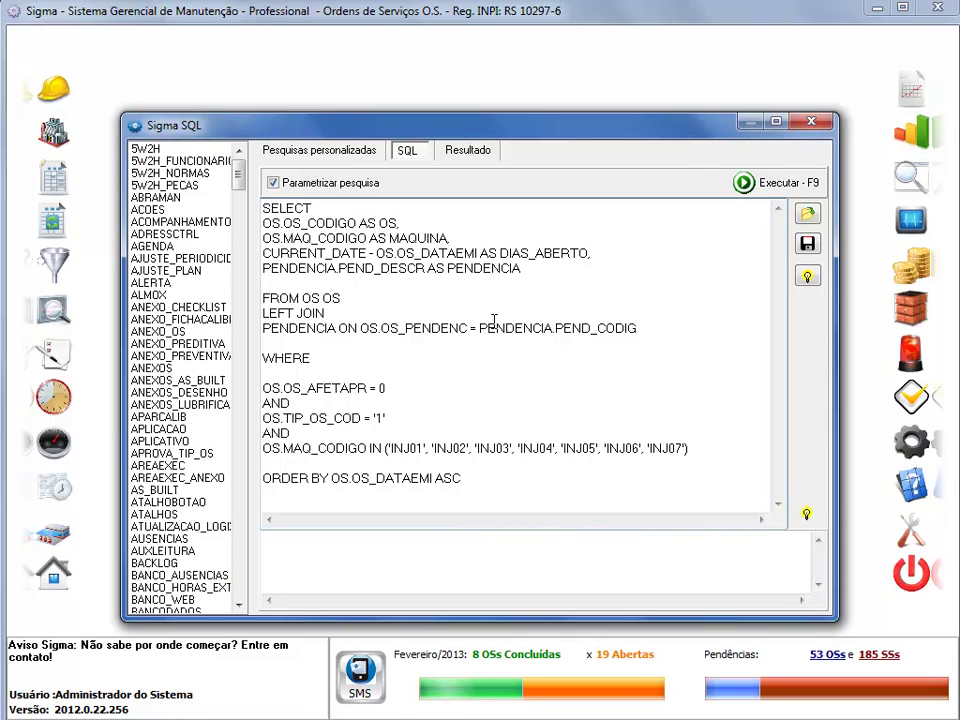
key("ctrl+a")
key("Delete")
key("ctrl+v")
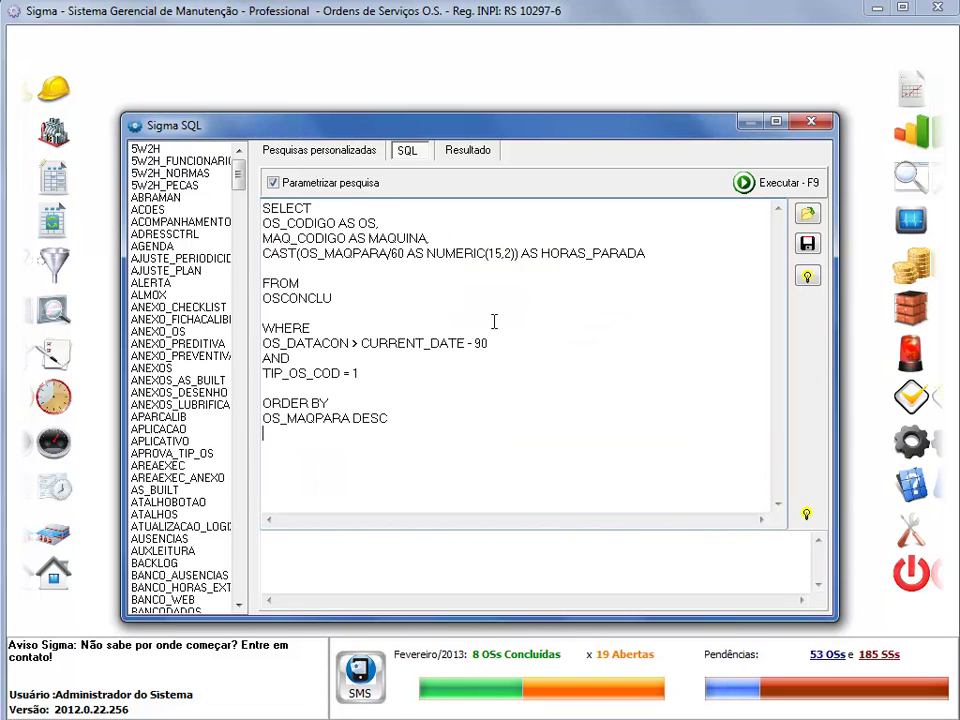
key("BackSpace")
- Execute the completed corrective work orders query and select the second work order in the results
left_click(787, 187)
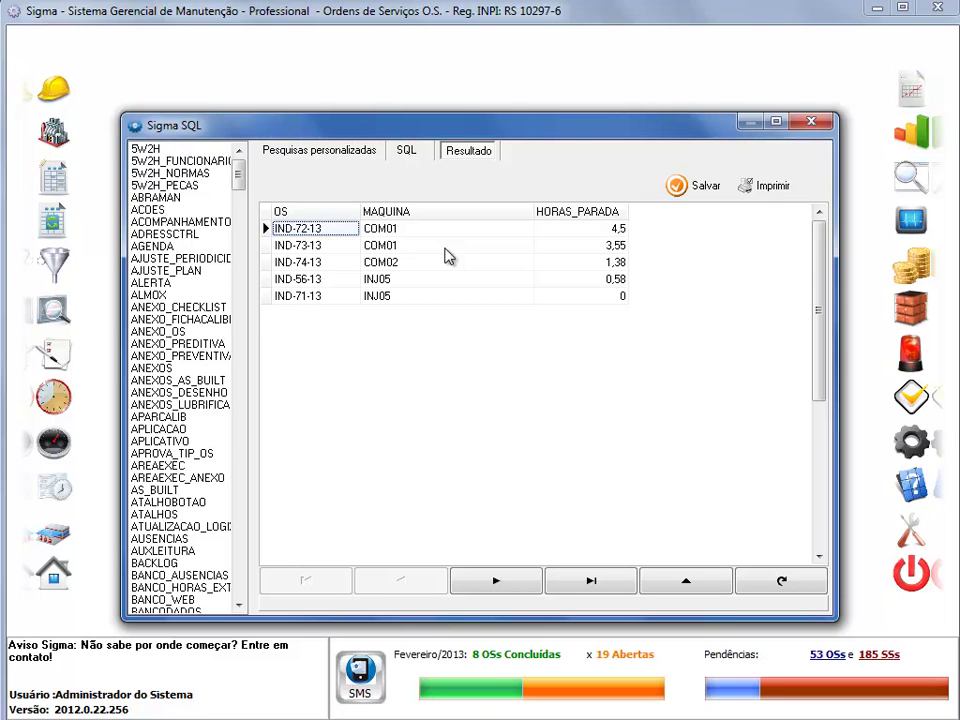
left_click(310, 250)
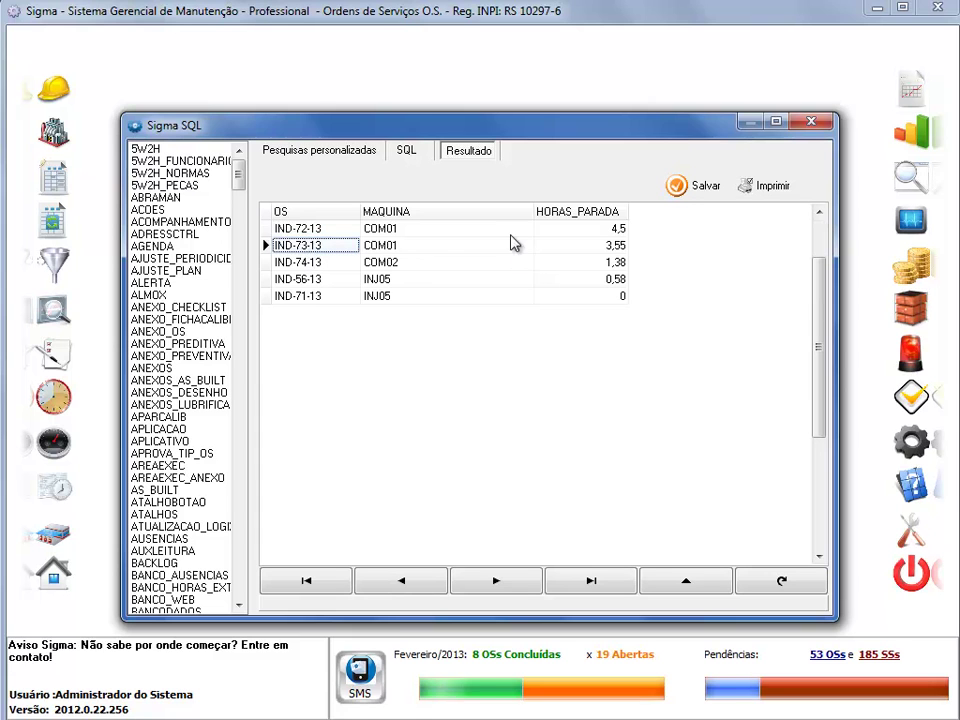
- Check the downtime hours of the first two work orders and highlight the CURRENT_DATE - 90 condition in the query
left_click(598, 229)
left_click(600, 245)
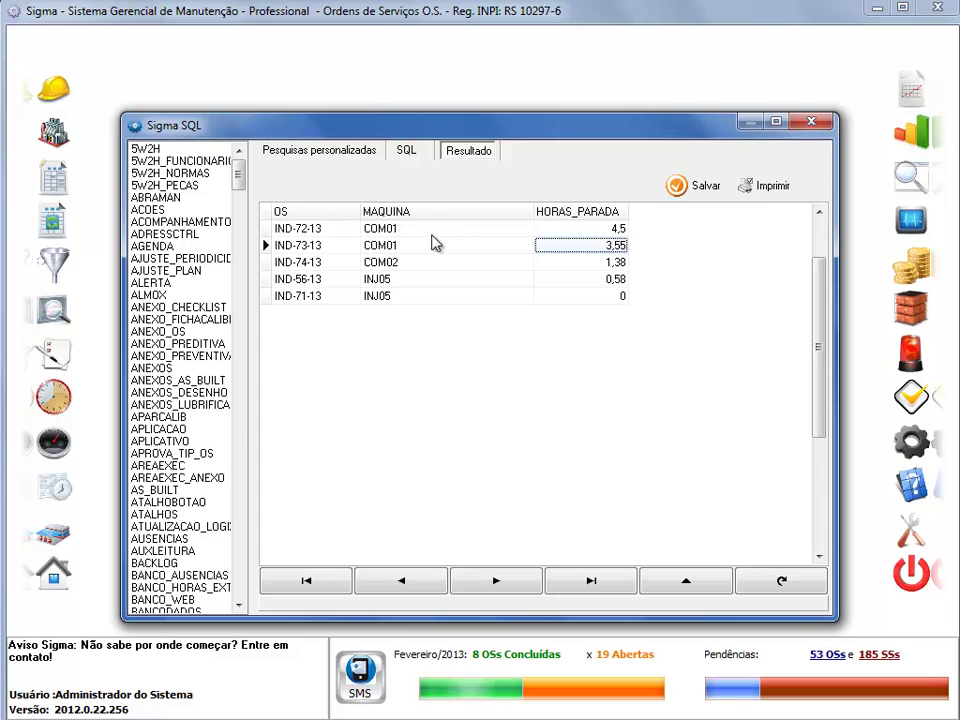
left_click(412, 150)
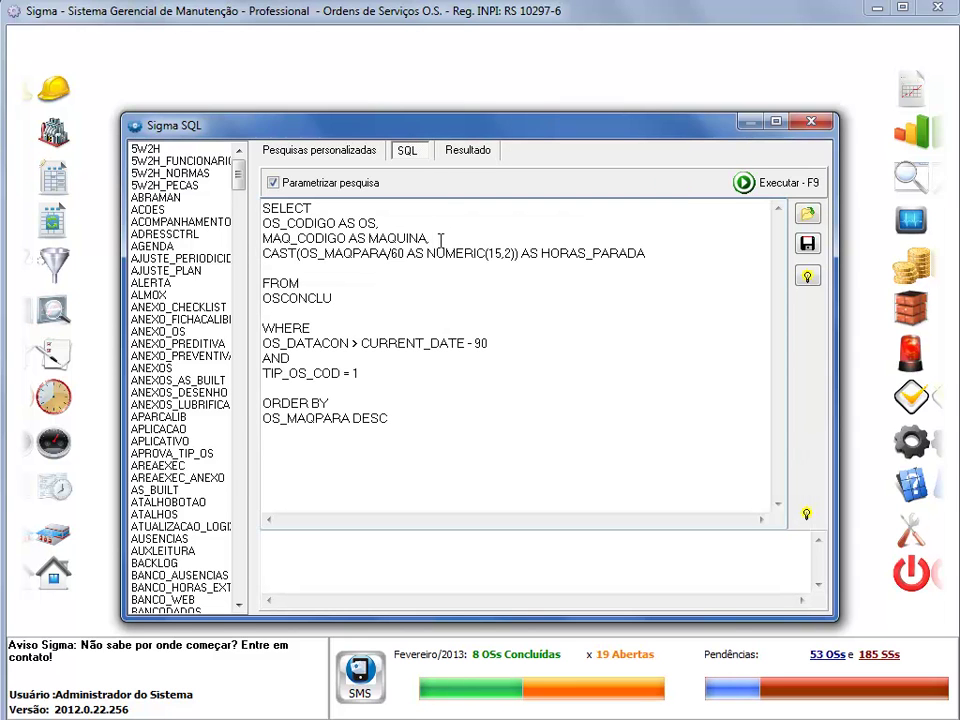
key("Down")
key("Down")
key("Down")
key("Right")
key("Right")
key("Right")
key("Right")
key("Right")
key("Home")
key("ctrl+shift+Left")
key("ctrl+shift+Left")
key("ctrl+shift+Left")
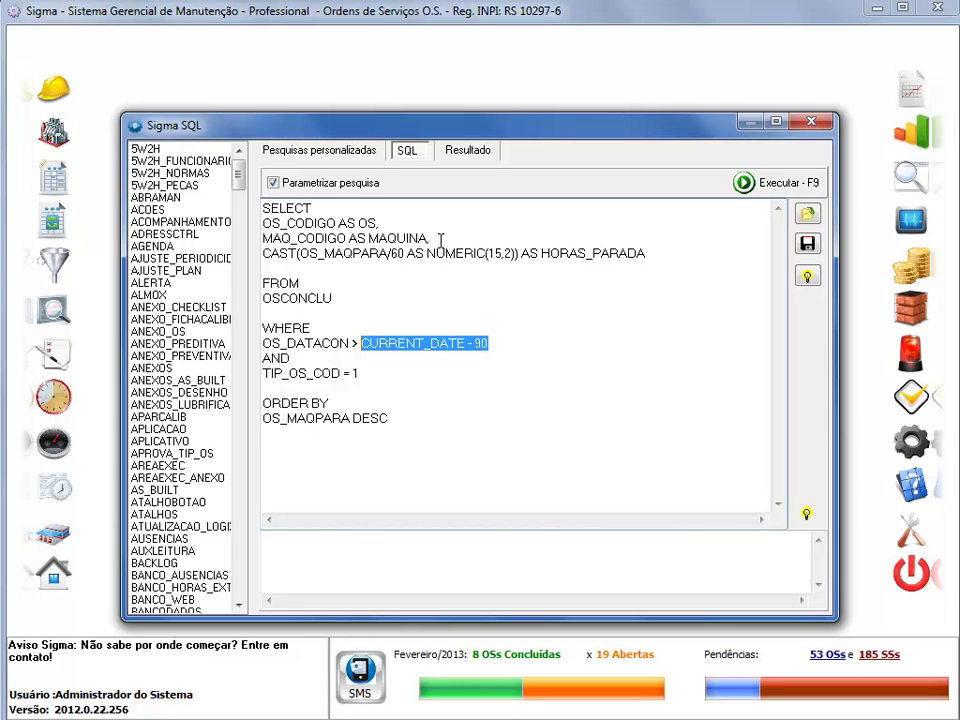
- Review the TIP_OS_COD = 1 filter and the OS_MAQPARA DESC ordering, and compare them with the query results
key("Down")
key("Down")
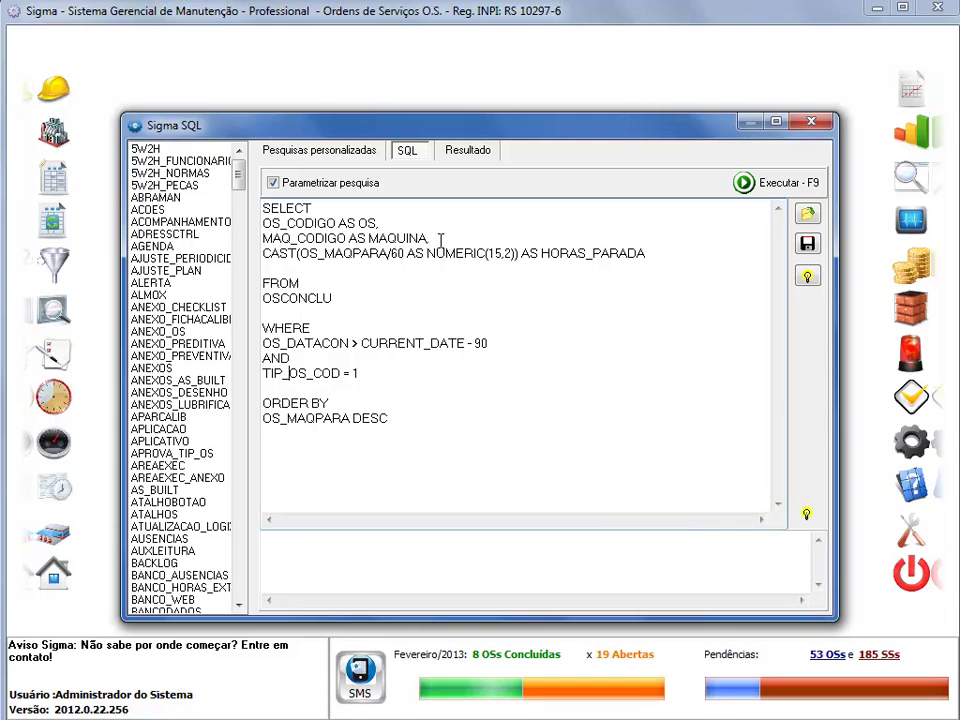
key("Down")
key("Down")
key("Down")
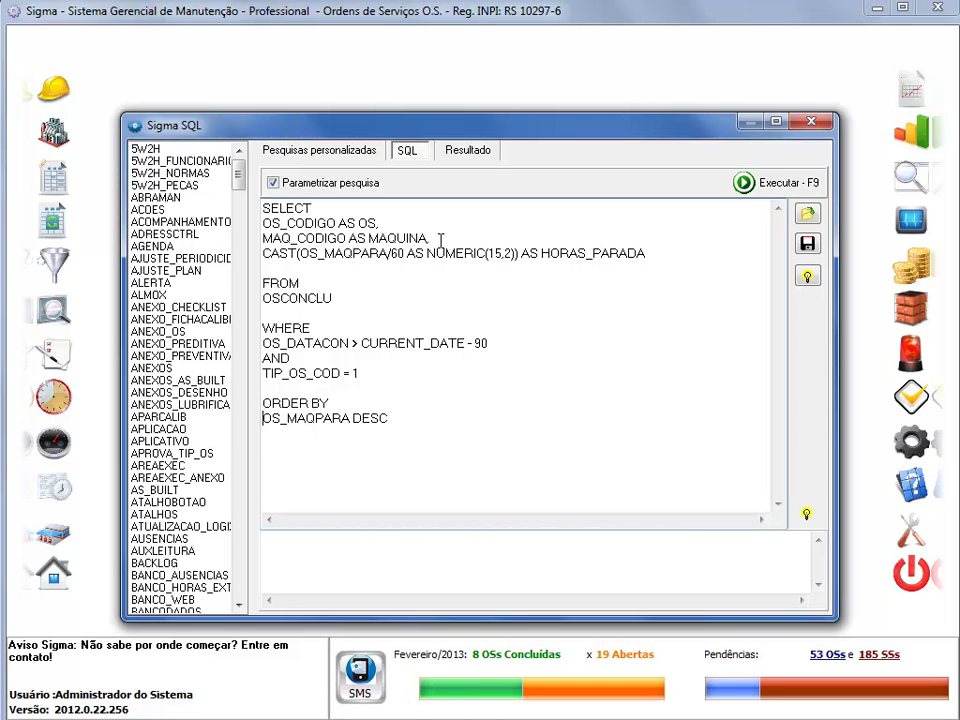
left_click(486, 155)
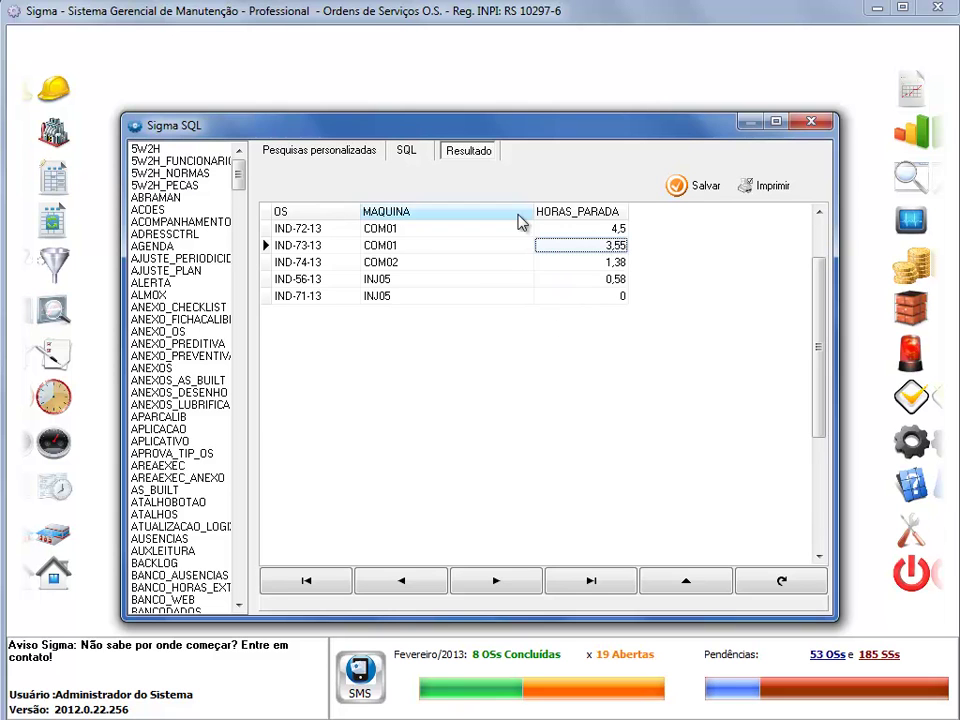
left_click(405, 150)
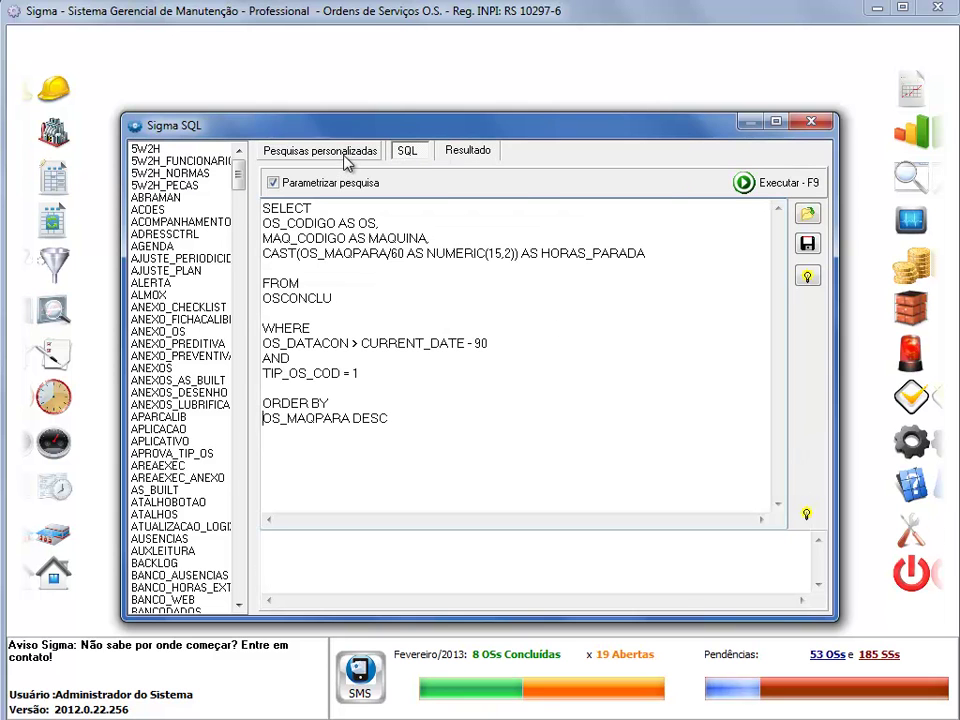
- Add a new custom search with the description "OS'S COM MAIOR TEMPO DE PARADA" and access level 100
left_click(341, 153)
left_click(718, 196)
type("OS'S COM MAIO")
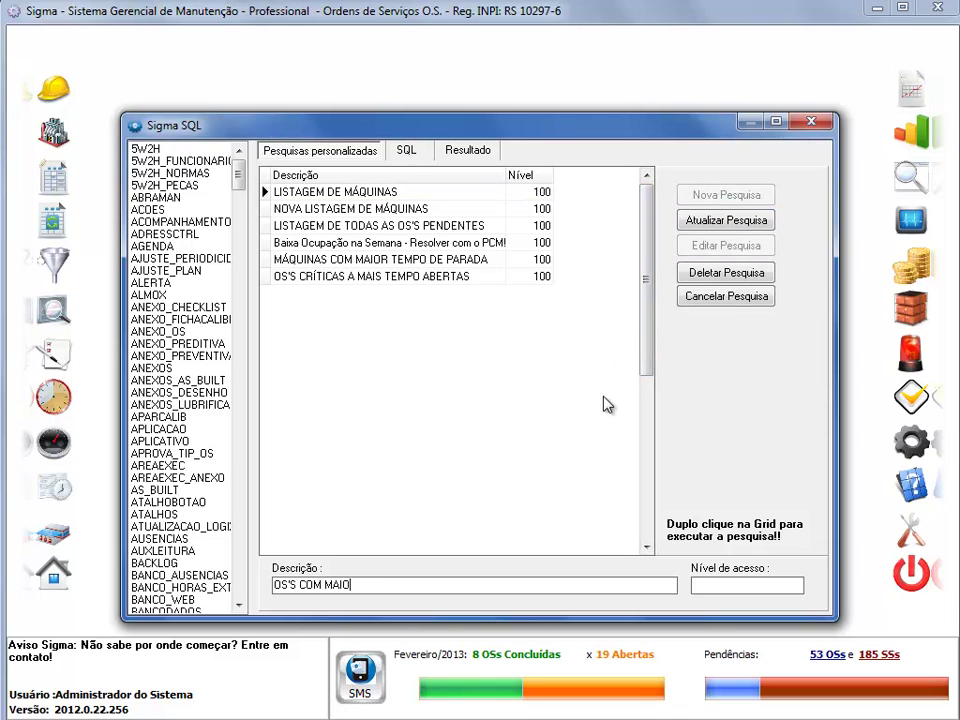
type("R TEMPO DE PARADA")
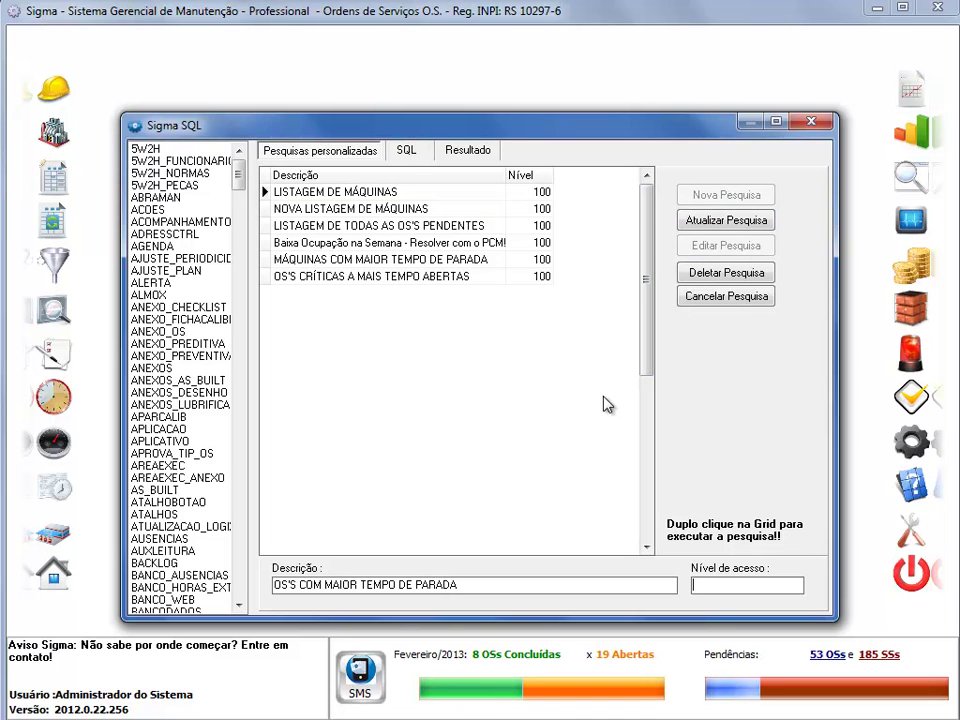
type("100")
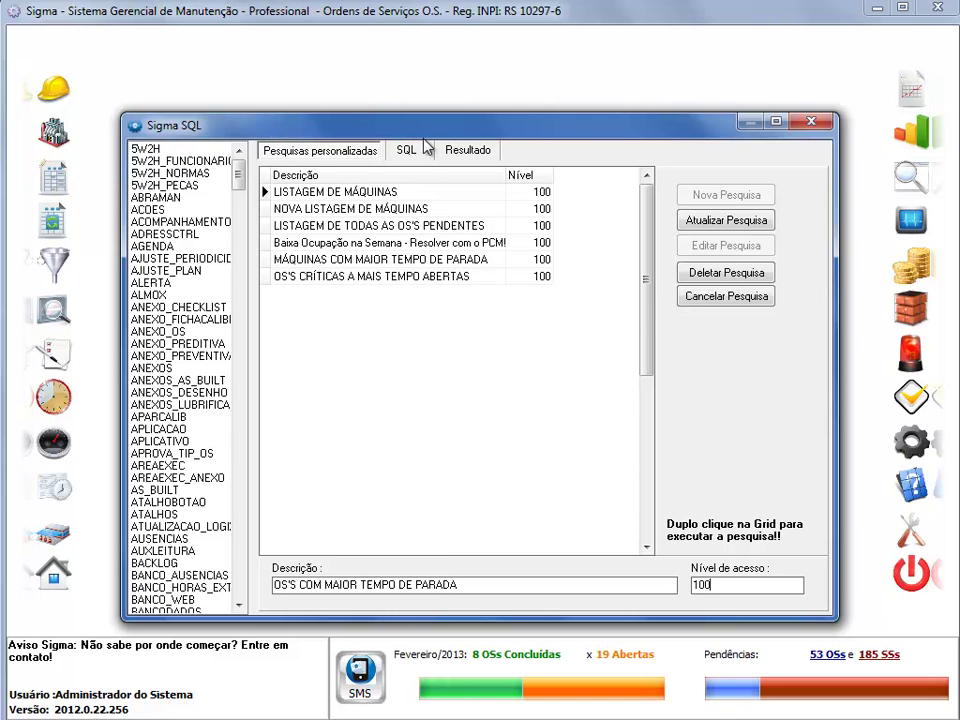
- Execute the downtime query and save it as the new custom search record
left_click(420, 149)
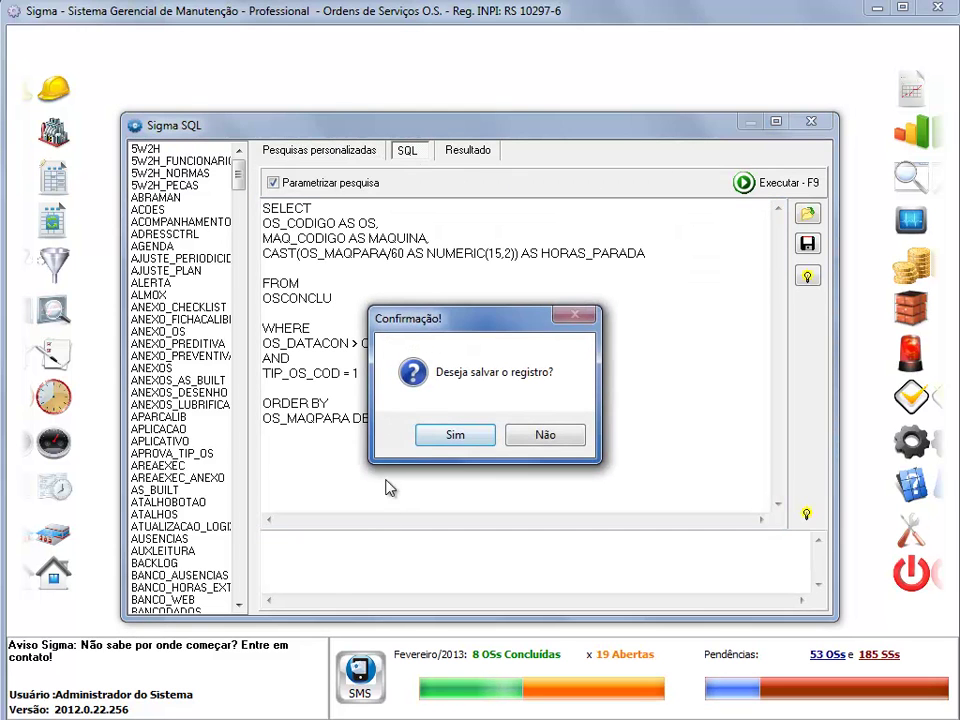
left_click(455, 436)
left_click(550, 436)
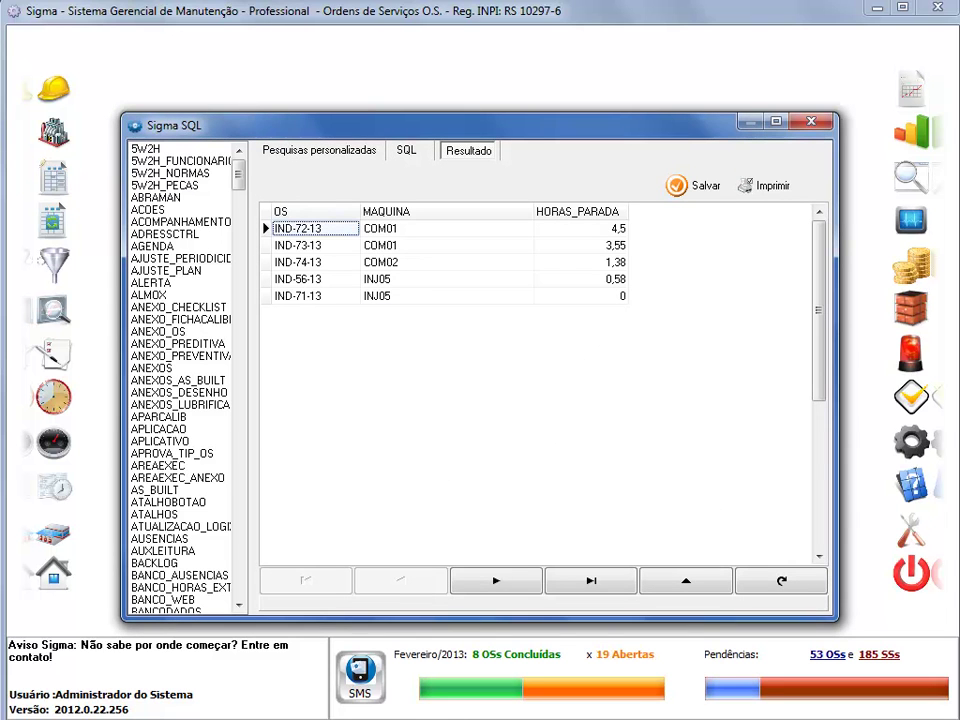
- Open the text file "Máquinas Críticas sem Preventiva concluída há X dias", select its whole query, and close the file and its folder
left_click(12, 705)
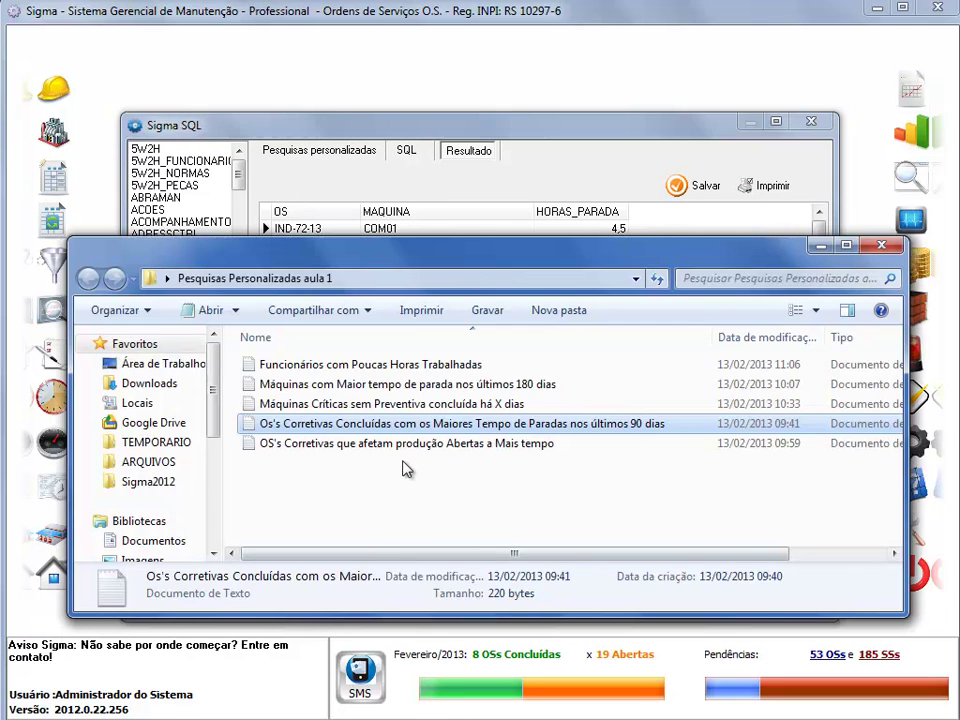
double_click(412, 406)
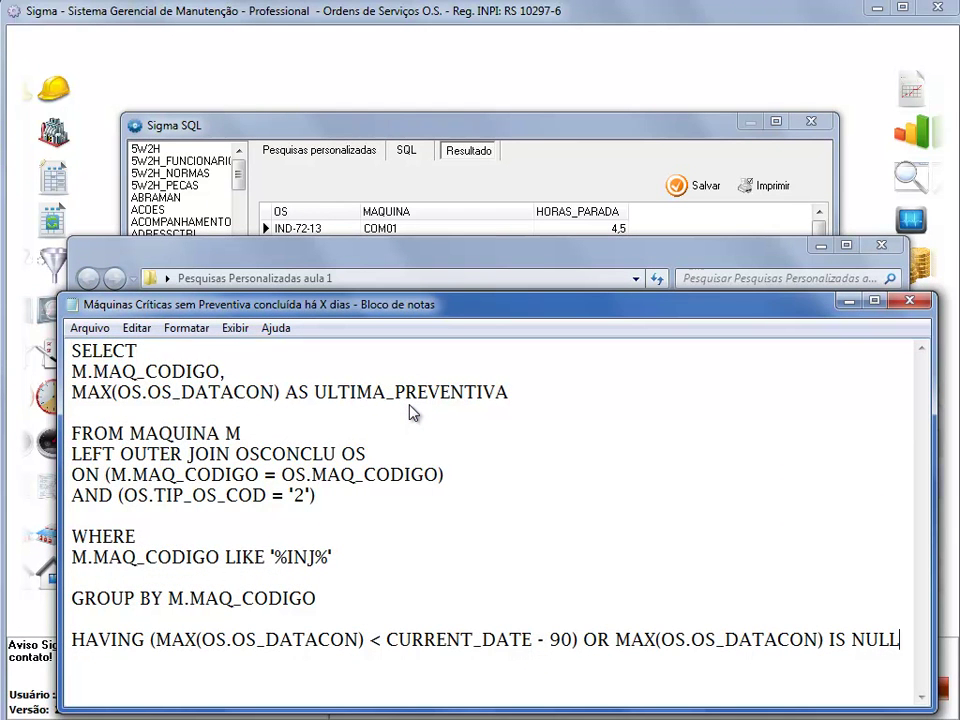
key("ctrl+a")
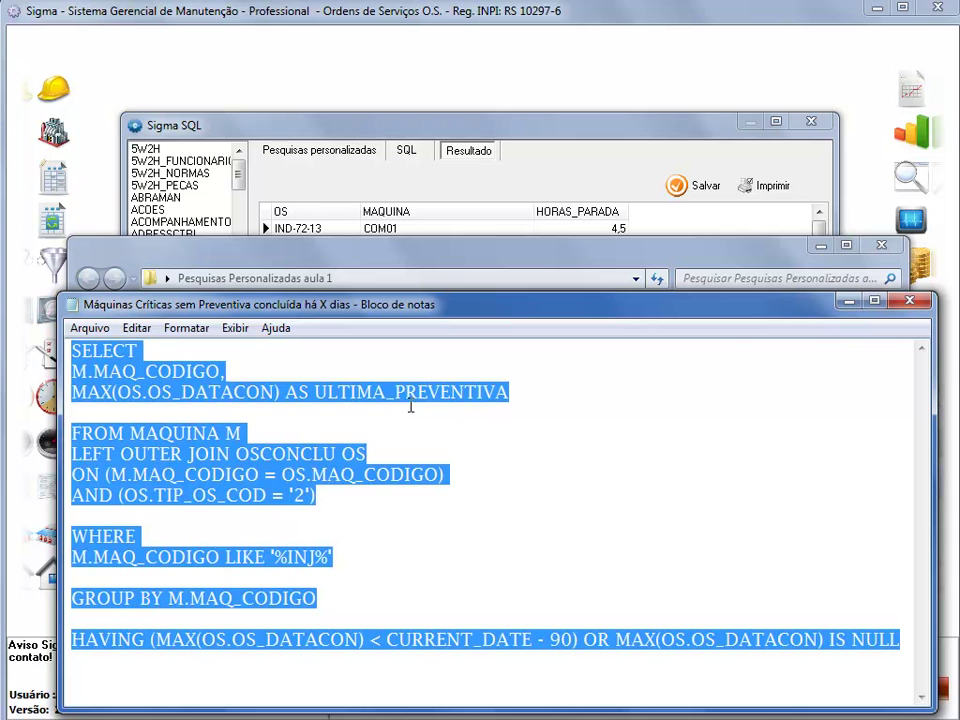
left_click(909, 302)
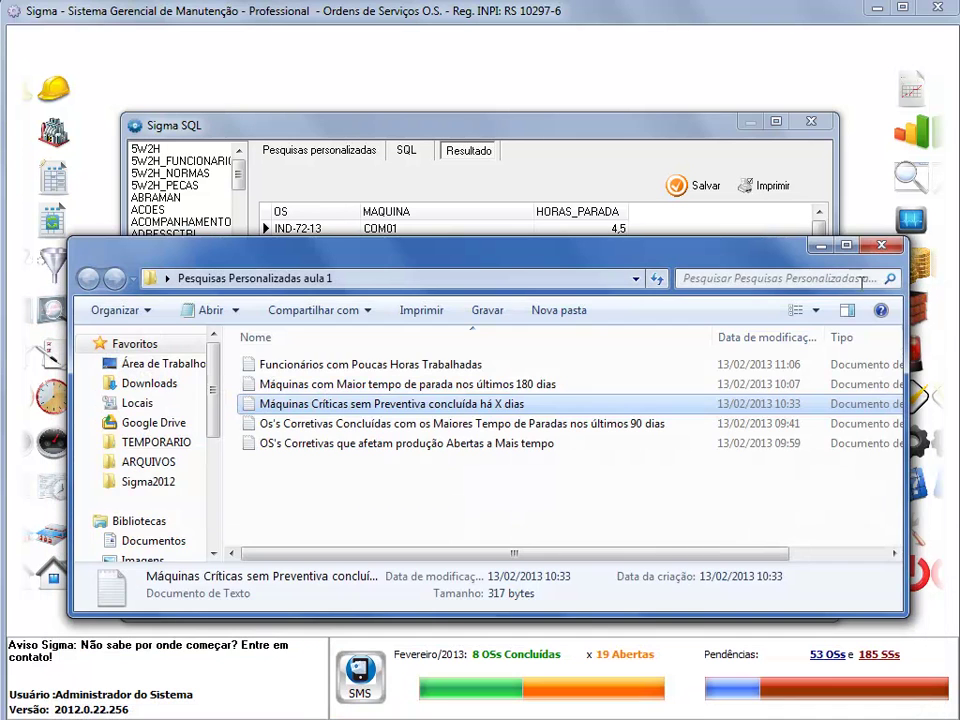
left_click(881, 245)
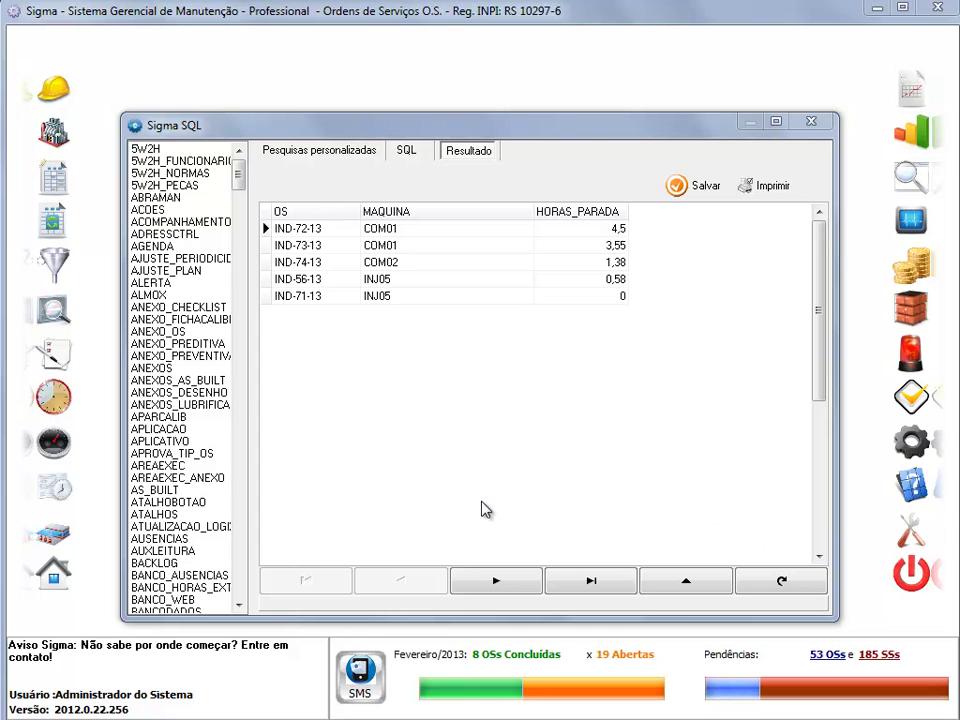
- Reopen the text file "Máquinas Críticas sem Preventiva concluída há X dias" from its folder and copy its entire query
left_click(160, 718)
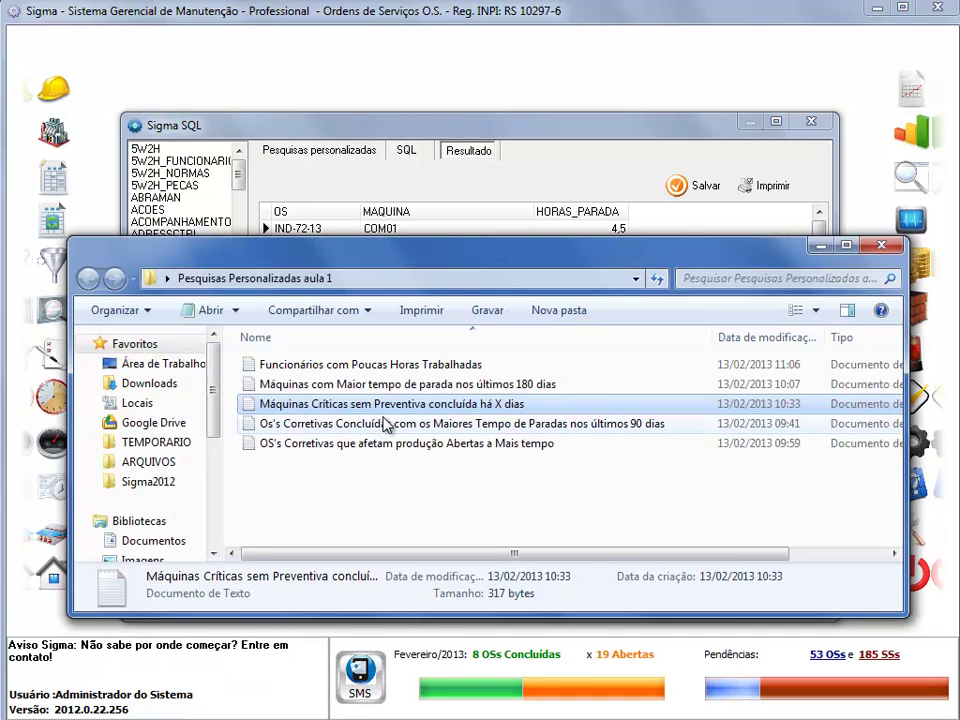
double_click(392, 406)
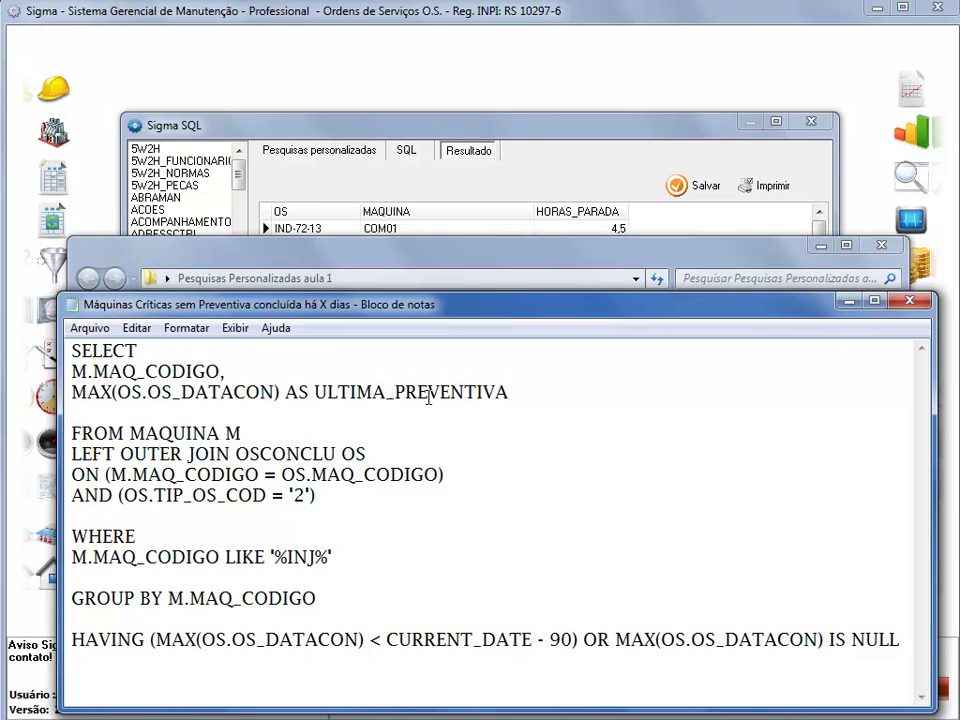
key("ctrl+a")
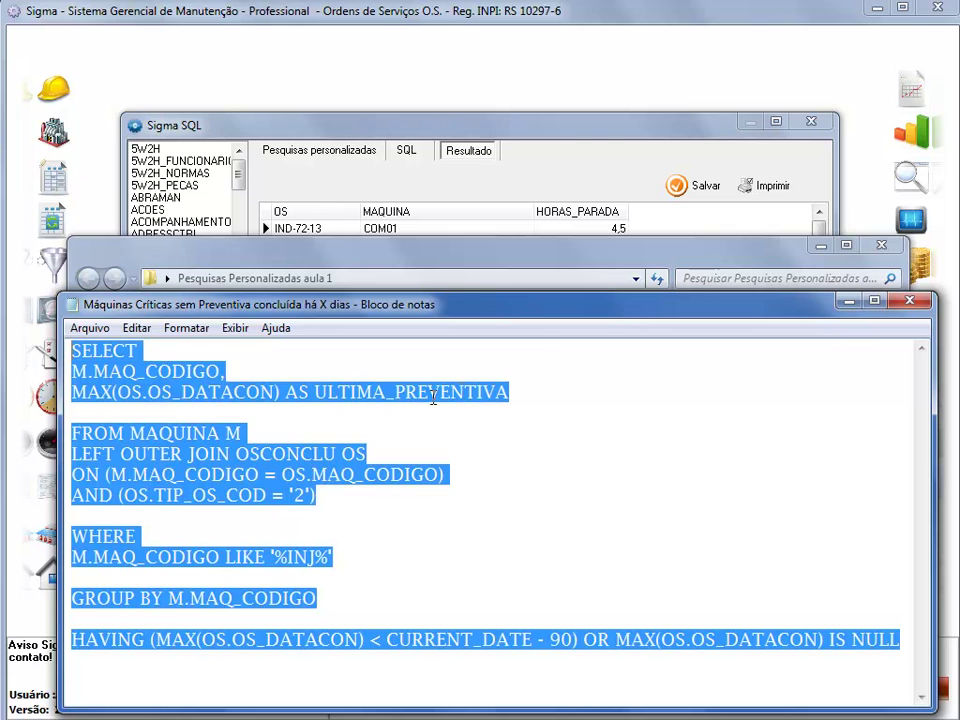
- Switch back to Sigma SQL and replace the whole work order query with the copied preventive maintenance query
left_click(470, 156)
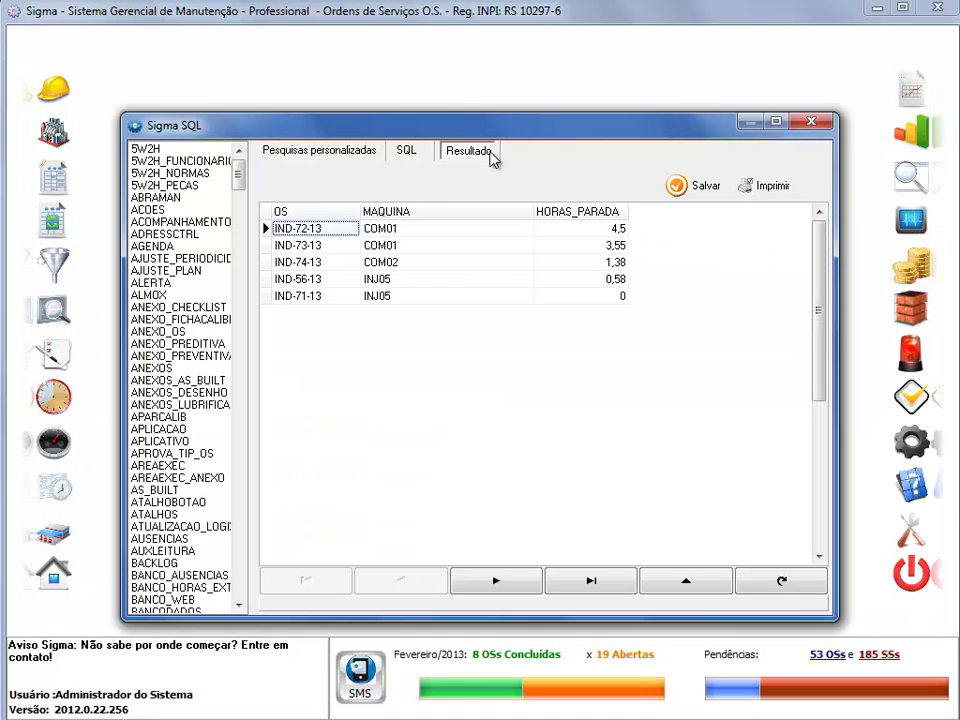
left_click(408, 152)
key("ctrl+a")
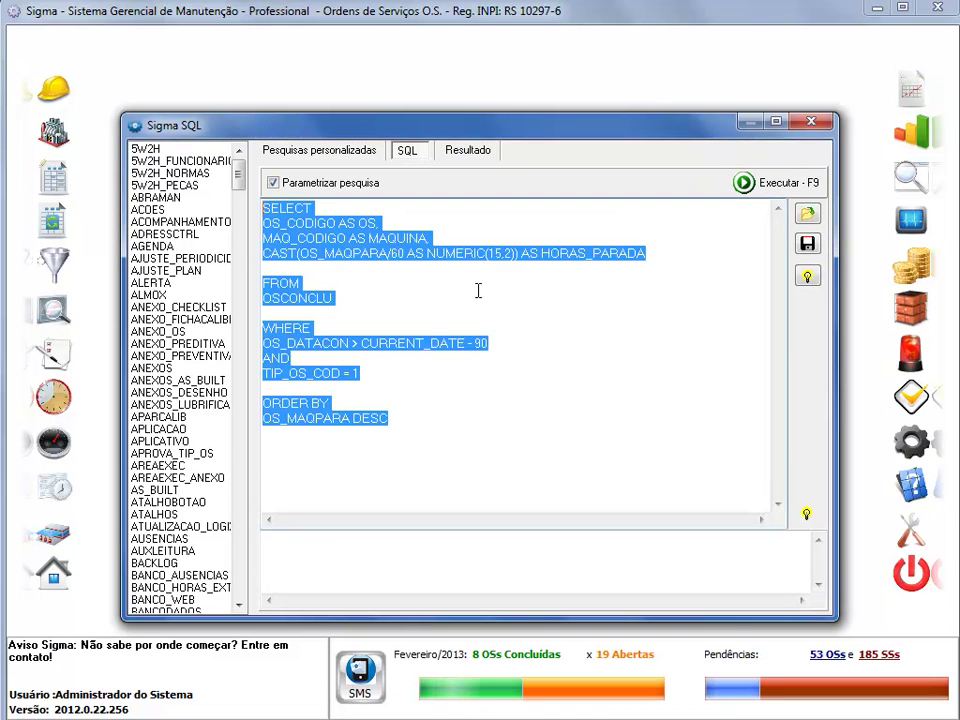
key("ctrl+v")
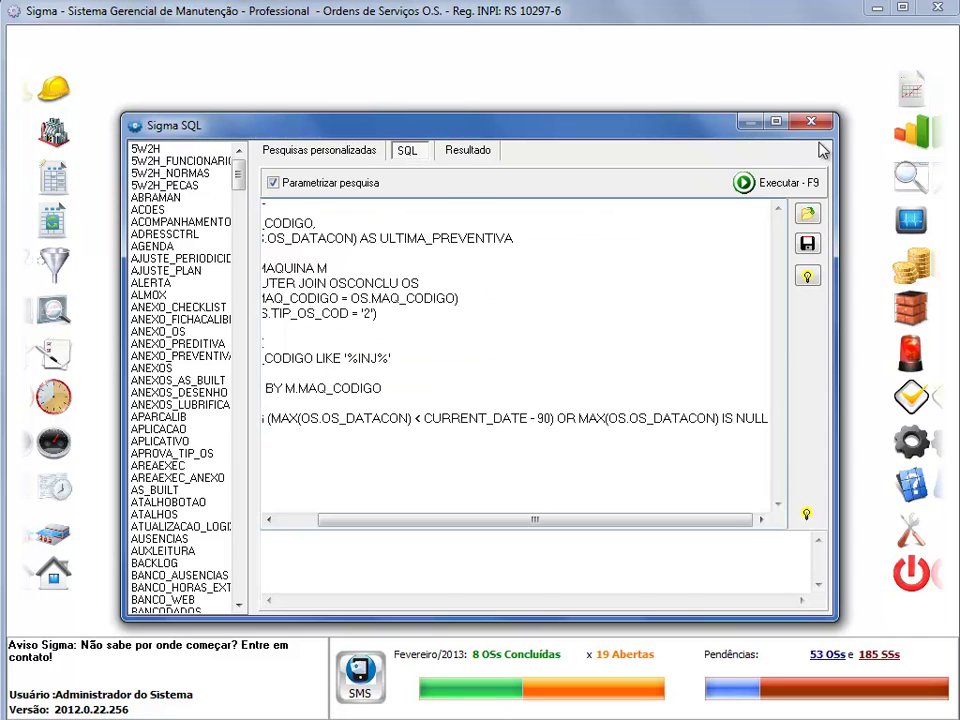
- Execute the critical machines query and select the first machine in the results
left_click(750, 182)
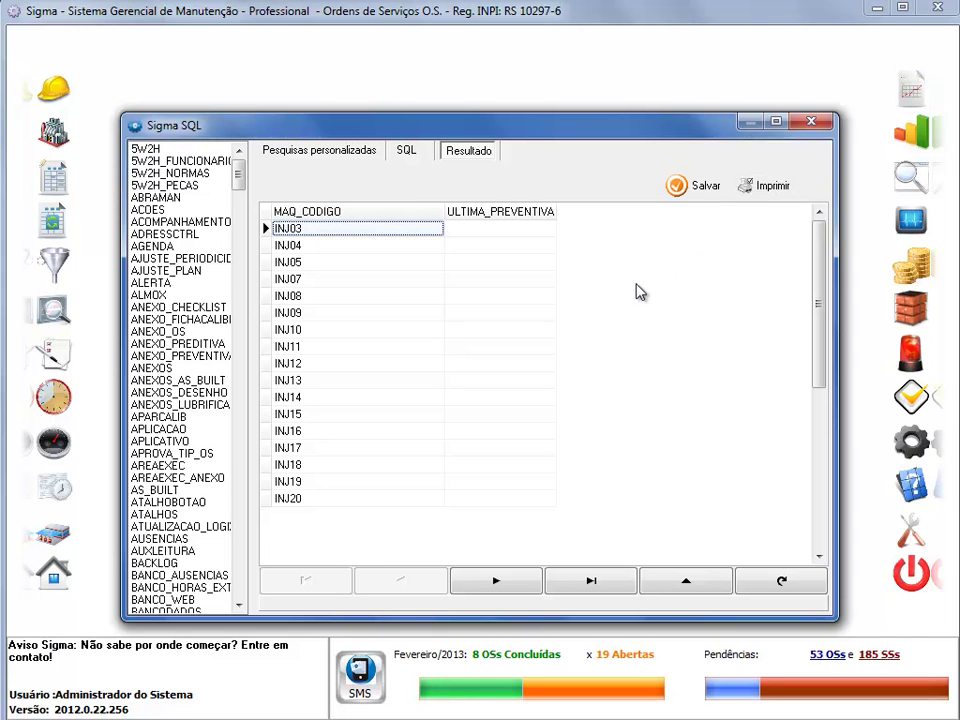
left_click(343, 250)
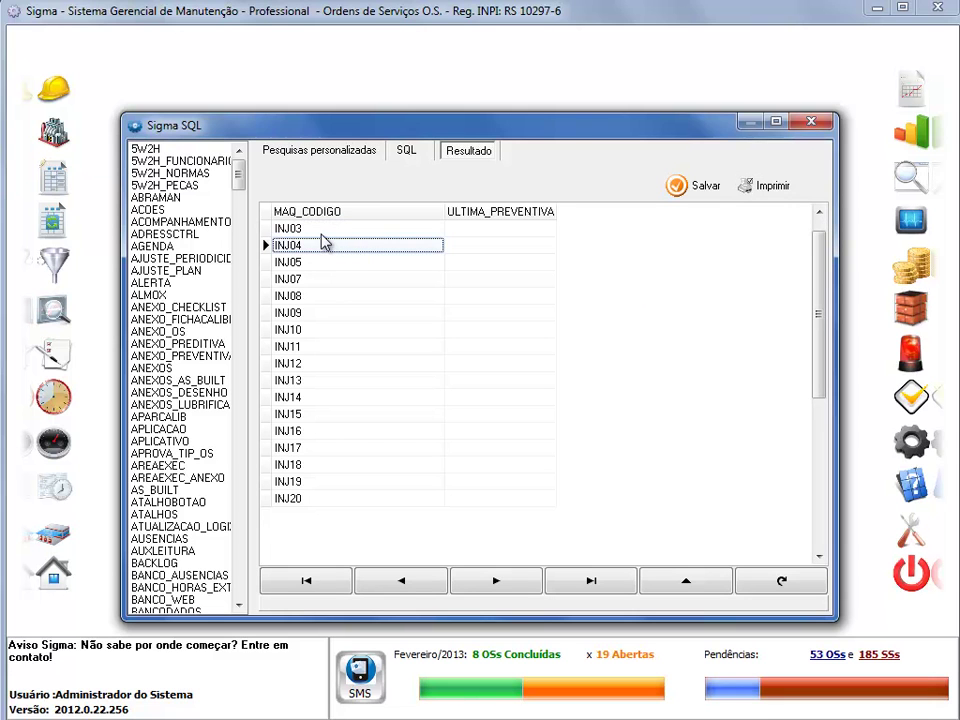
key("Up")
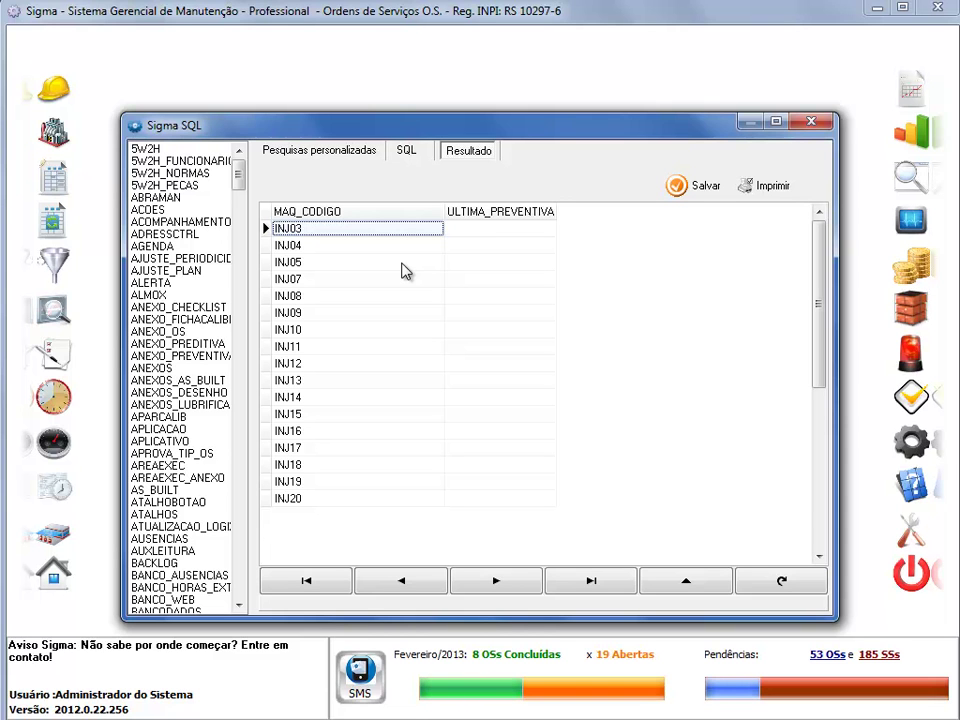
- Return to the query's beginning and highlight the M.MAQ_CODIGO column and the MAX function in the SELECT clause
left_click(408, 152)
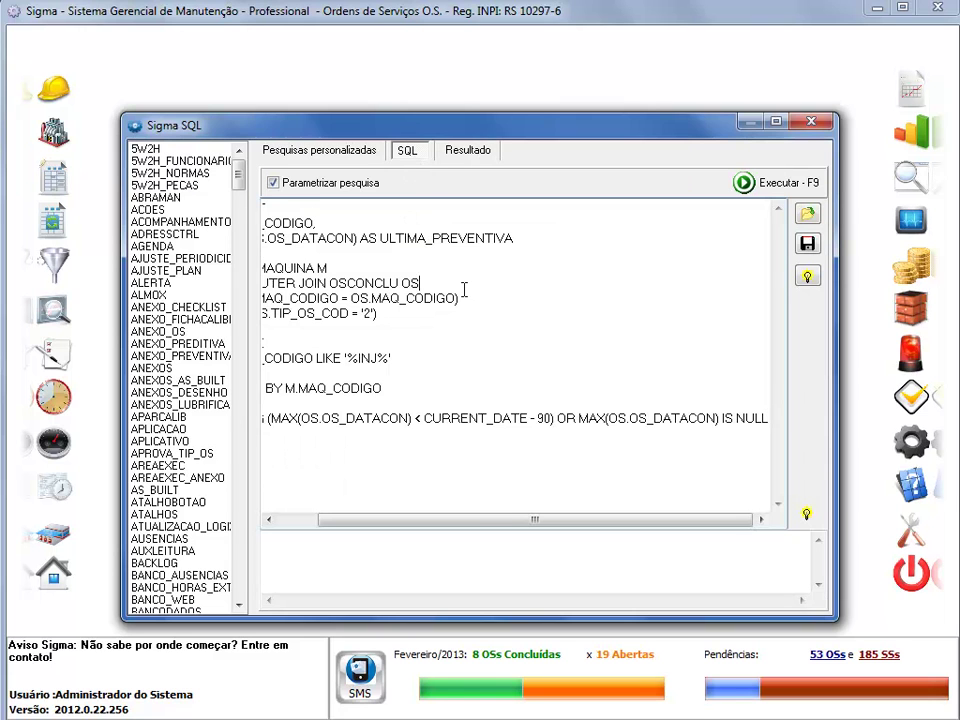
key("ctrl+Home")
key("Down")
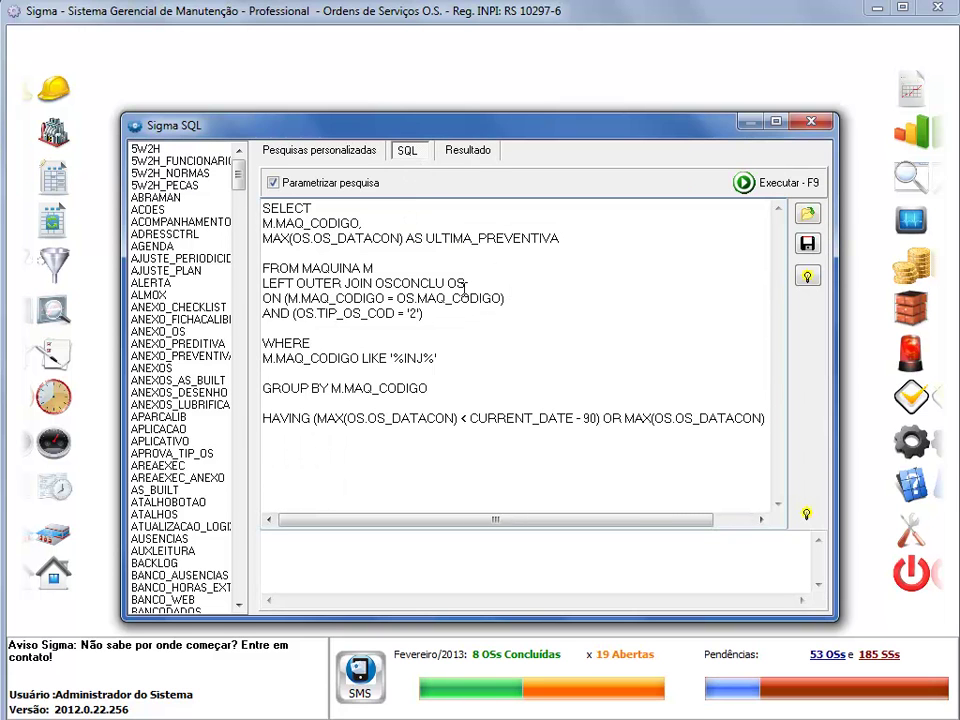
key("shift+End")
key("Down")
key("Left")
key("Left")
key("Left")
key("Left")
key("Left")
key("Left")
key("Left")
key("Left")
key("Left")
key("Left")
key("Left")
key("Right")
key("shift+Home")
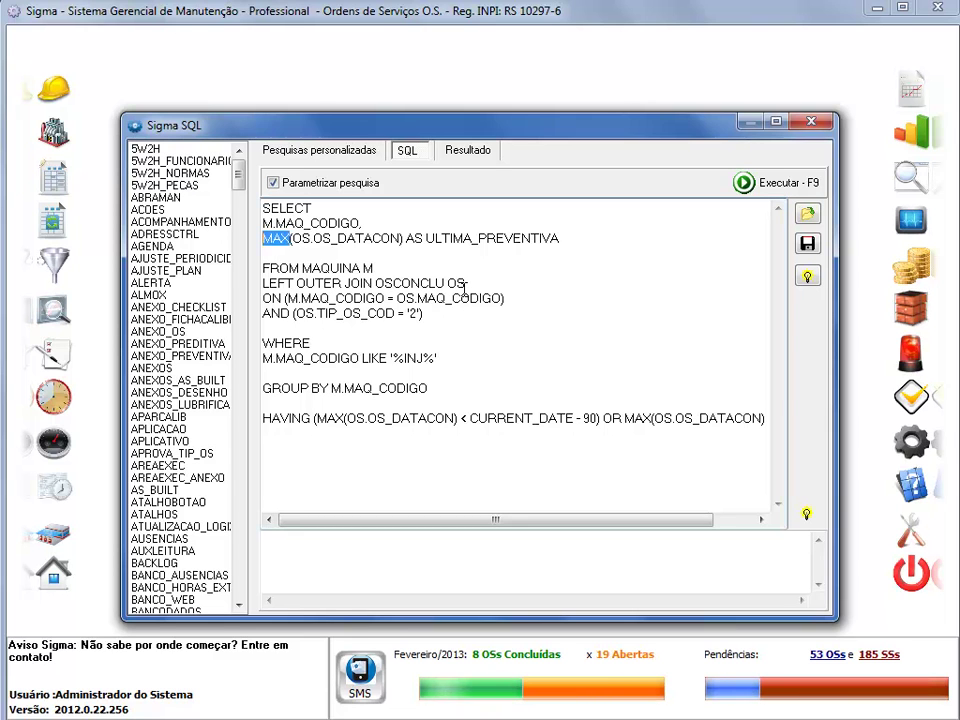
- Highlight the OS.OS_DATACON field inside the MAX function and move on to its AS ULTIMA_PREVENTIVA alias
key("Right")
key("Right")
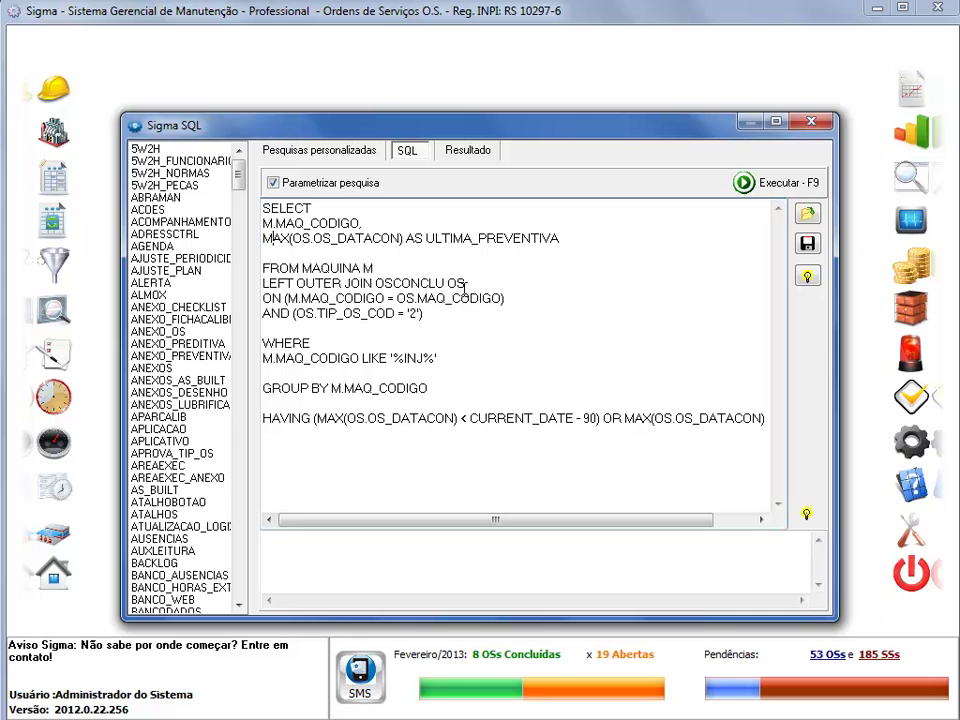
key("shift+Right")
key("shift+Right")
key("shift+Right")
key("shift+Right")
key("shift+Right")
key("shift+Right")
key("shift+Right")
key("shift+Right")
key("shift+Right")
key("shift+Right")
key("shift+Right")
key("shift+Right")
key("shift+Right")
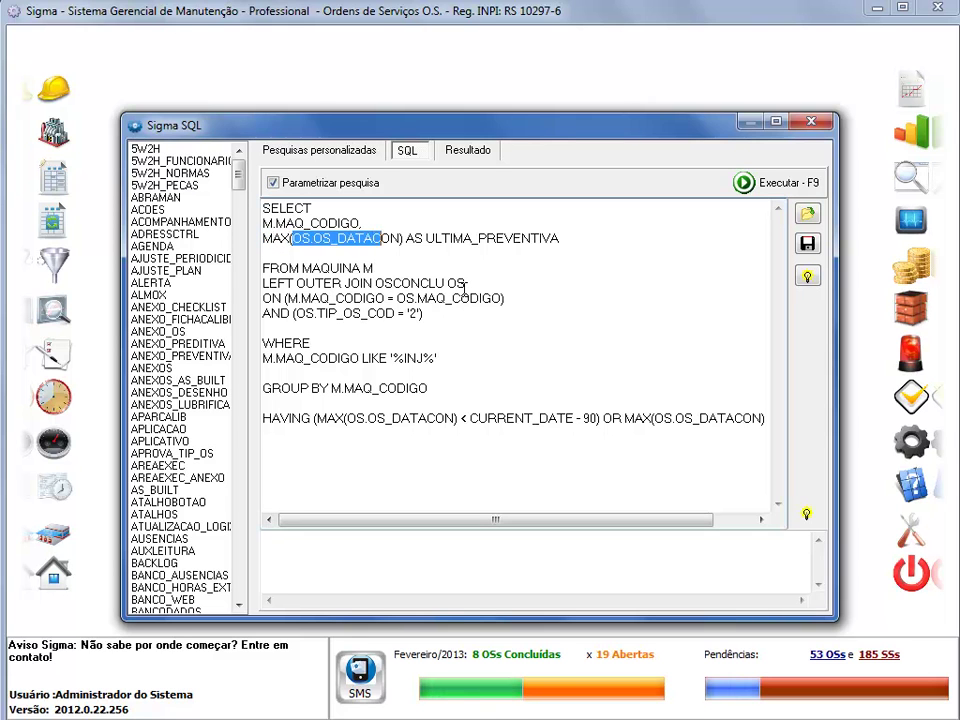
key("Right")
key("Right")
key("Right")
key("Right")
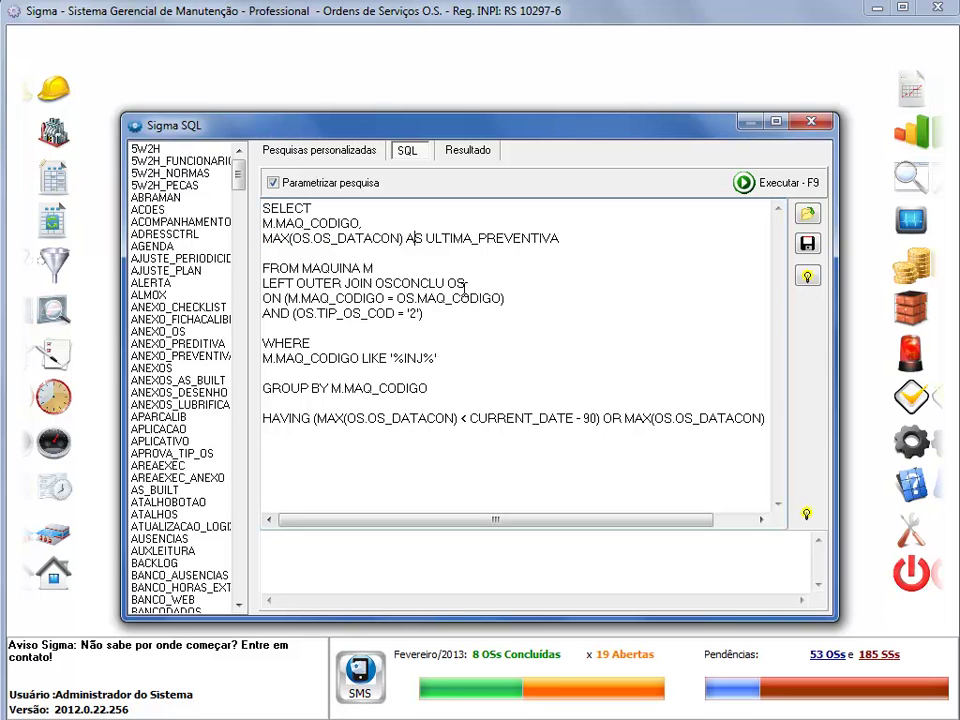
- Examine the FROM MAQUINA clause and the LEFT OUTER JOIN with OSCONCLU, including its ON and TIP_OS_COD = '2' conditions
key("Down")
key("Down")
key("Home")
key("Down")
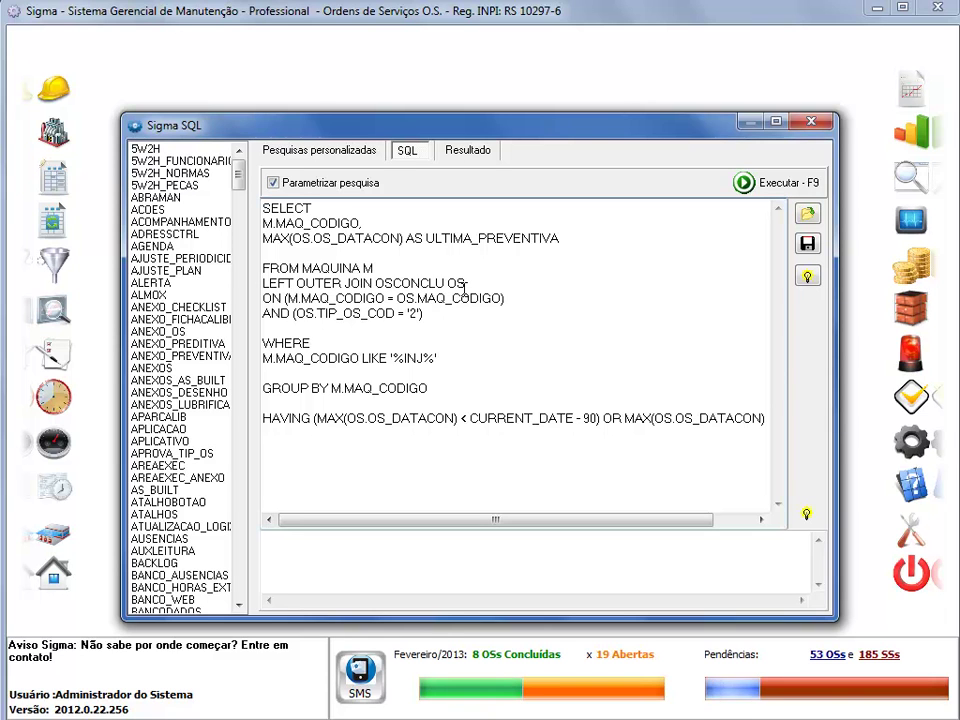
key("Down")
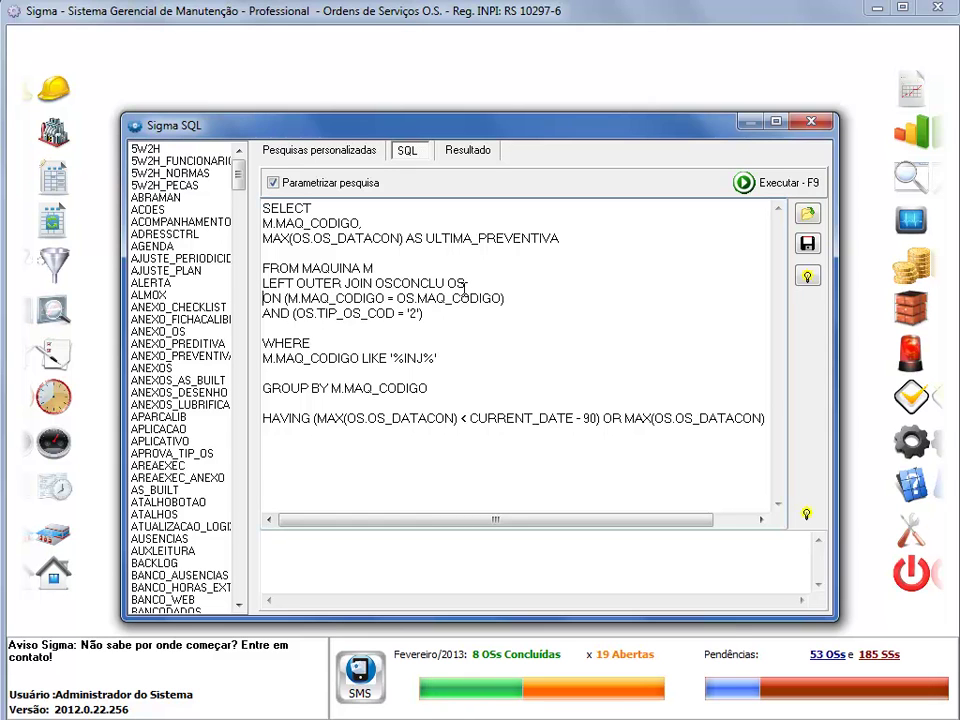
key("shift+Down")
key("Right")
key("Right")
key("Right")
key("Right")
key("Right")
key("Right")
key("Right")
key("Right")
key("Right")
key("Right")
key("Right")
key("Right")
key("Right")
key("Right")
key("Right")
key("Right")
key("Right")
key("Right")
key("Right")
key("Right")
key("Right")
key("Up")
key("Up")
key("Up")
key("Down")
key("Down")
key("Down")
key("Down")
key("Down")
key("Down")
- Review the WHERE clause and highlight INJ in the M.MAQ_CODIGO LIKE filter
key("shift+End")
key("Down")
key("Left")
key("Left")
key("shift+Left")
key("shift+Left")
key("shift+Left")
key("Right")
key("shift+Left")
key("shift+Left")
key("shift+Left")
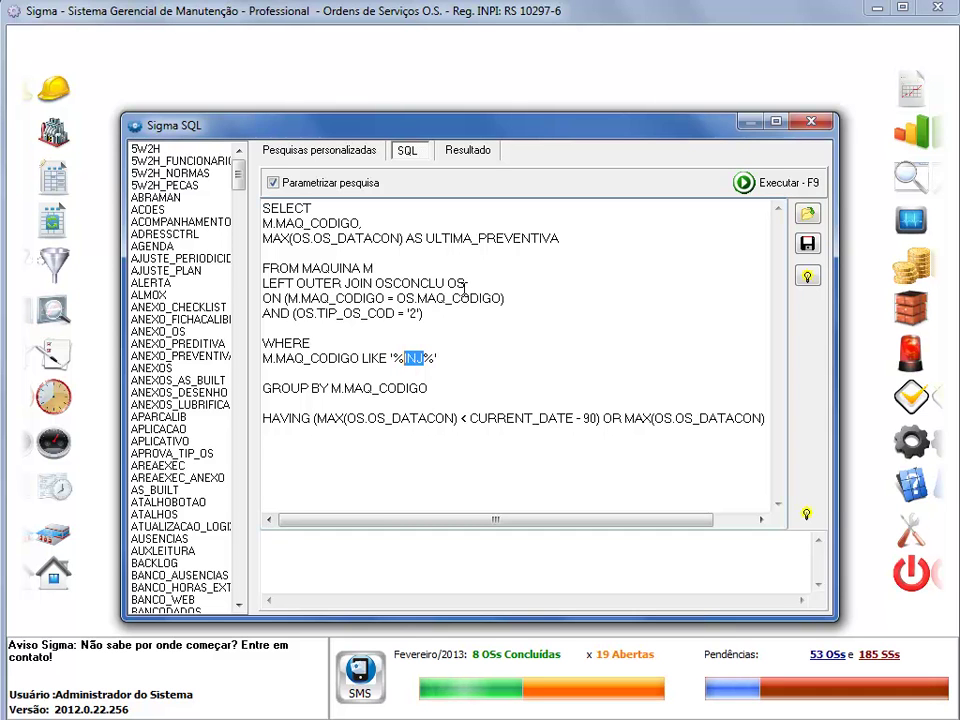
- Examine the % wildcards before and after INJ in the M.MAQ_CODIGO LIKE filter
key("Left")
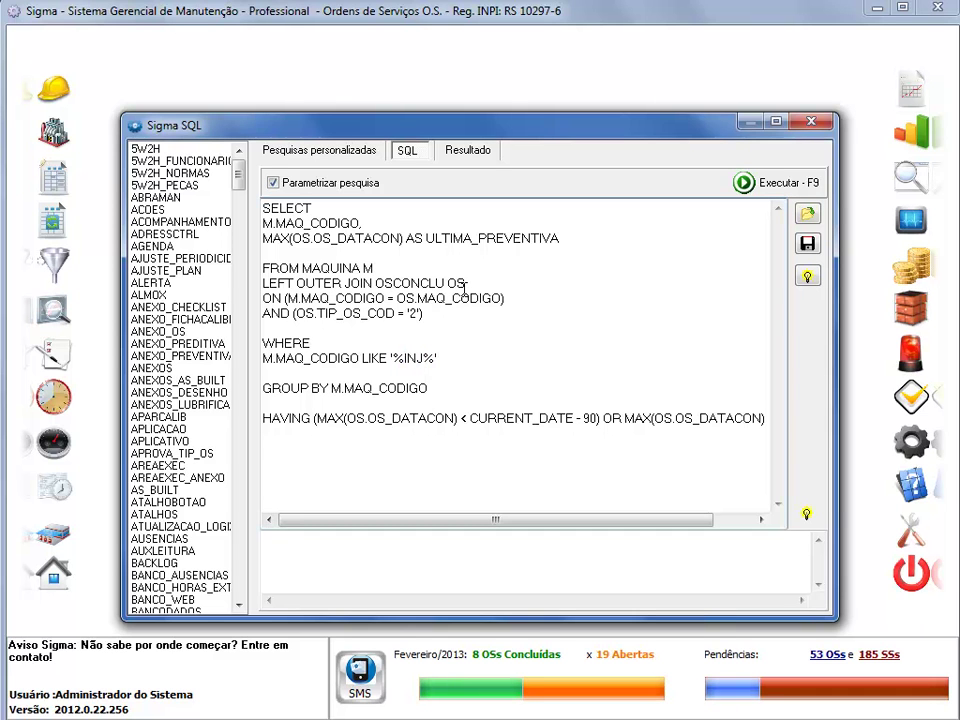
key("Left")
key("Left")
key("Left")
key("shift+Left")
key("shift+Left")
key("shift+Left")
key("shift+Left")
key("Right")
key("Right")
key("Right")
key("shift+Right")
key("Right")
key("Right")
key("Right")
key("Right")
key("shift+Right")
- Highlight the entire LIKE '%INJ%' condition from the end of its line back to LIKE
key("End")
key("shift+Left")
key("shift+Left")
key("shift+Left")
key("shift+Left")
key("shift+Left")
key("shift+Left")
key("shift+Left")
key("shift+Left")
key("shift+Left")
key("shift+Left")
key("shift+Left")
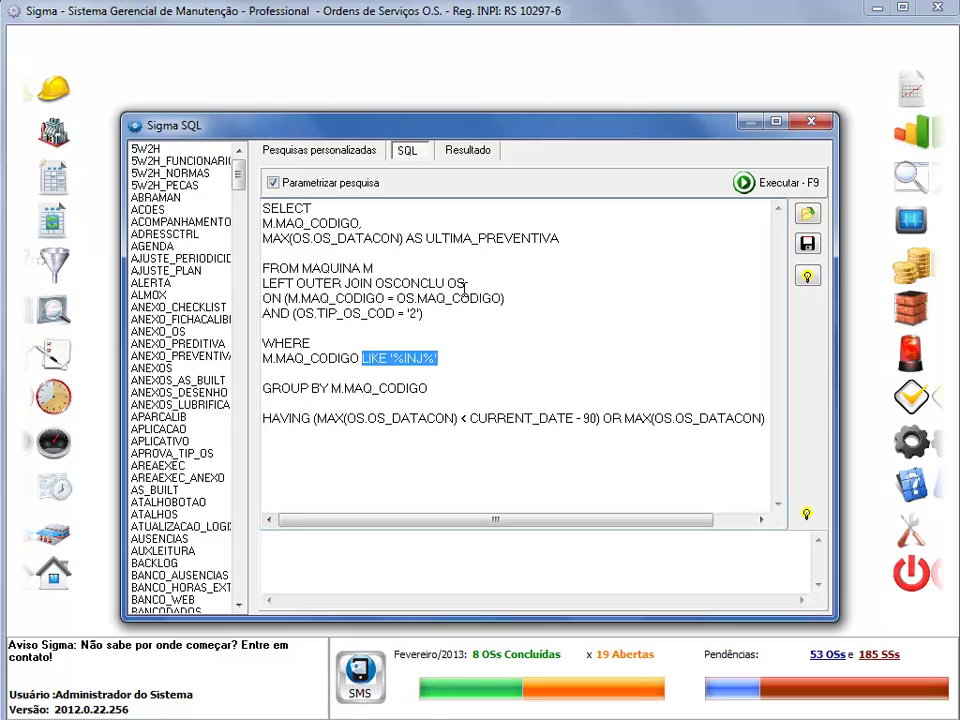
- Review the GROUP BY M.MAQ_CODIGO clause and the MAX(OS.OS_DATACON) expression that begins the HAVING clause
key("Down")
key("Down")
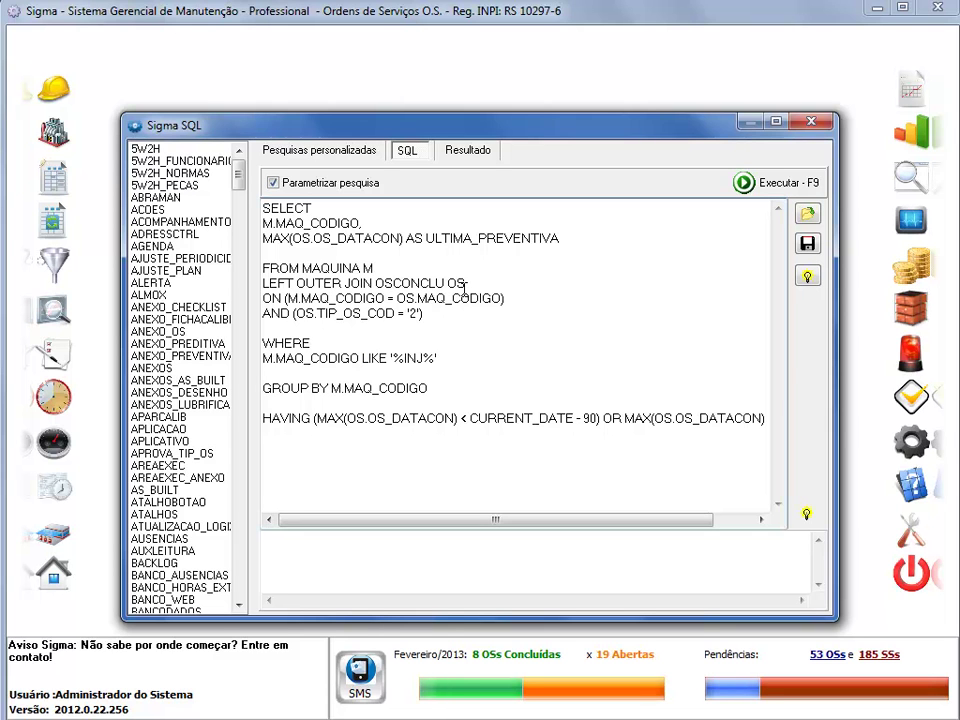
key("Down")
key("Right")
key("Right")
key("Right")
key("Right")
key("Right")
key("Right")
key("Right")
key("Right")
key("Right")
key("Right")
key("Right")
key("Right")
key("Right")
key("Right")
key("Right")
key("Right")
key("Right")
key("Left")
key("Left")
key("Left")
key("Left")
key("Left")
- Examine the rest of the HAVING clause, covering CURRENT_DATE - 90 and the OR MAX(OS.OS_DATACON) IS NULL condition
key("Right")
key("Right")
key("Right")
key("Right")
key("Right")
key("Right")
key("Right")
key("Right")
key("Right")
key("Right")
key("Right")
key("Right")
key("Right")
key("Right")
key("Right")
key("Right")
key("Right")
key("Right")
key("Right")
key("Right")
key("Right")
key("Right")
key("Right")
key("Right")
key("Right")
key("Right")
key("Right")
key("Right")
key("Right")
key("Right")
key("Right")
key("Right")
key("Right")
key("Right")
key("Right")
key("Right")
key("Left")
key("Left")
key("Left")
key("Left")
key("Left")
key("Left")
key("Left")
key("Left")
key("Left")
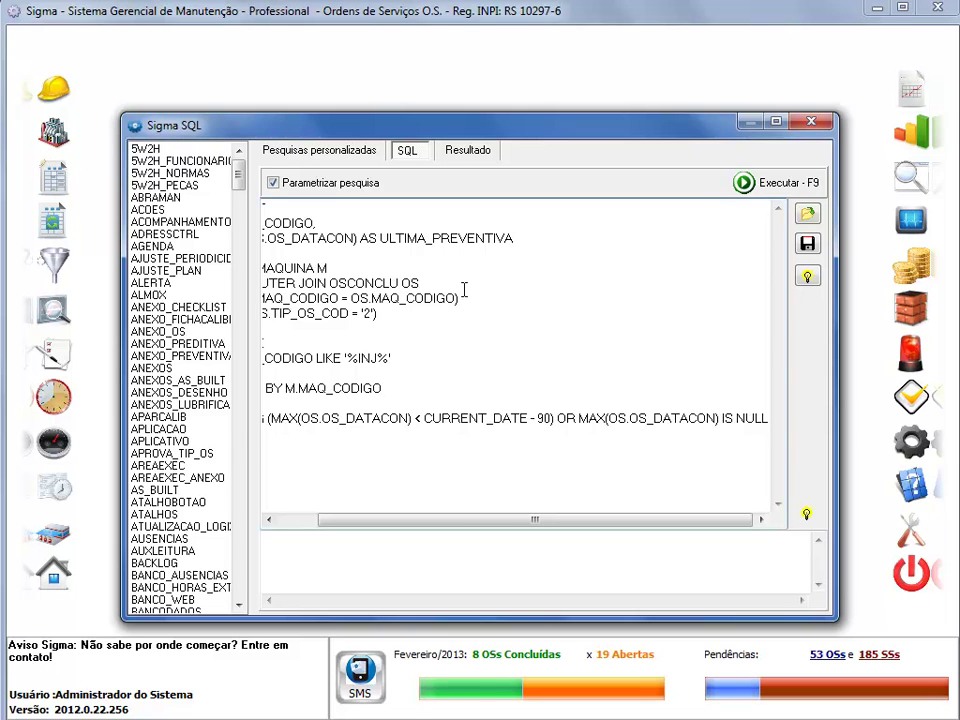
- Return to the query's beginning, run it to list the INJ machines, and close the Sigma SQL window after viewing the results
key("ctrl+Home")
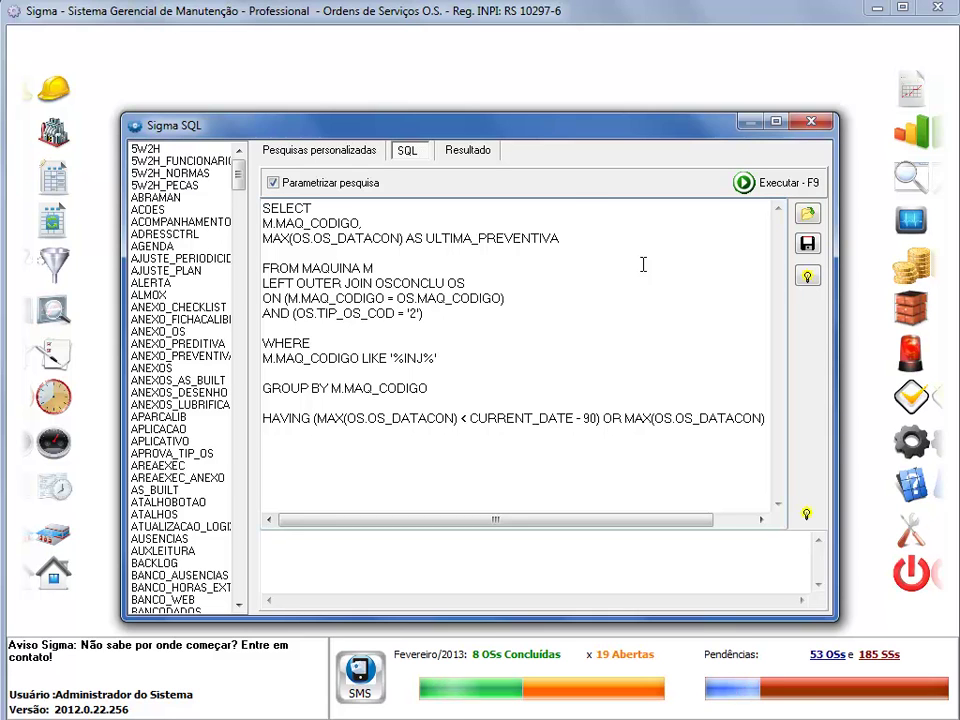
left_click(742, 183)
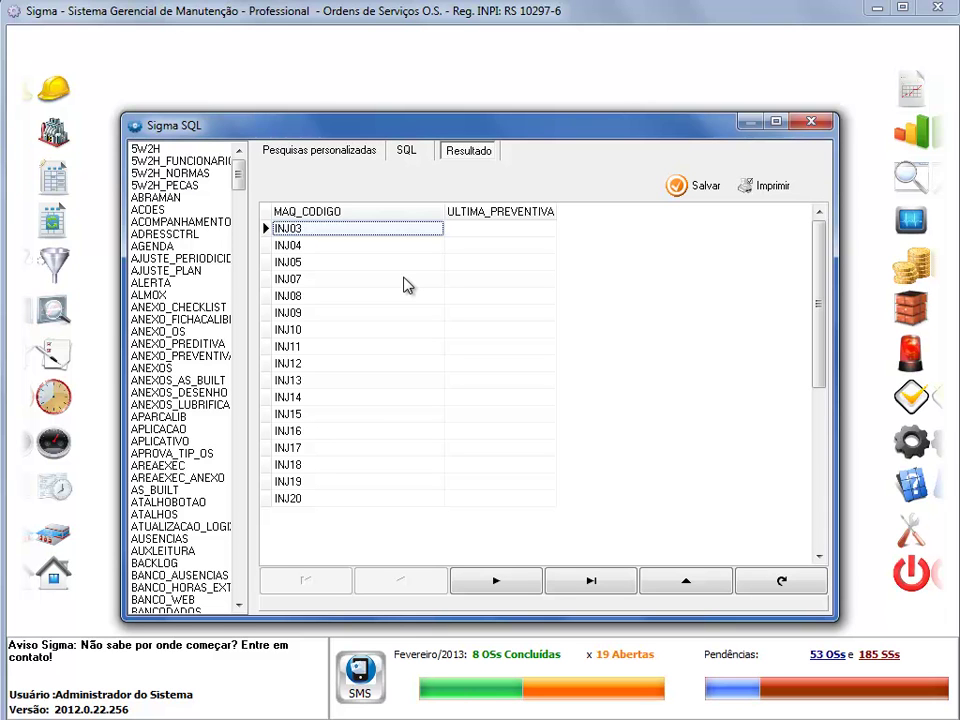
key("Escape")
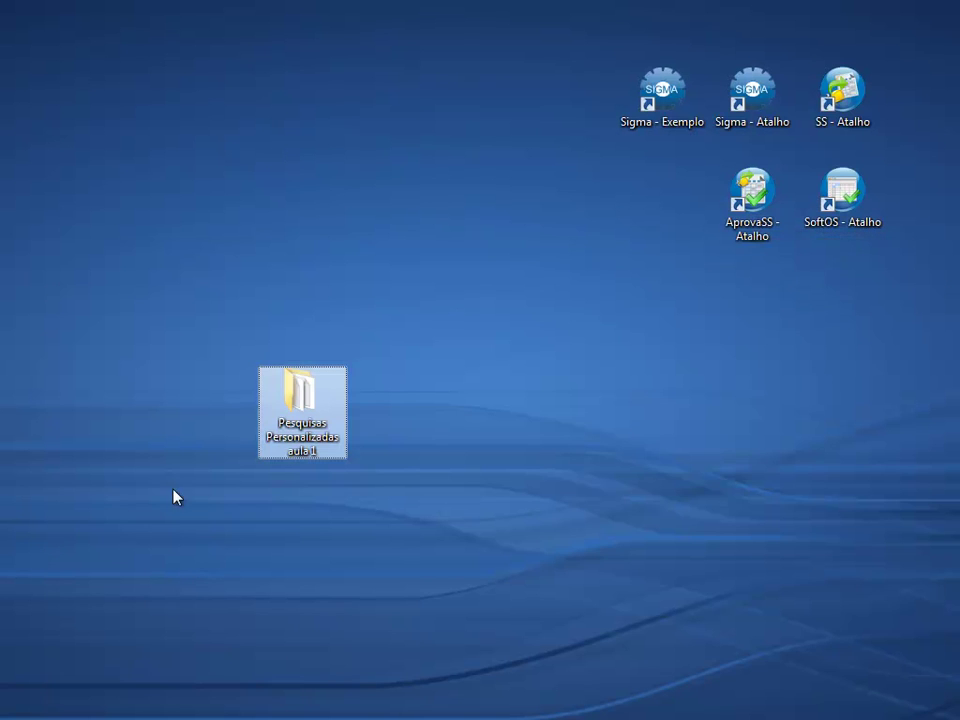
- Open the Pesquisas Personalizadas aula 1 folder on the desktop and leave none of its files selected
double_click(300, 408)
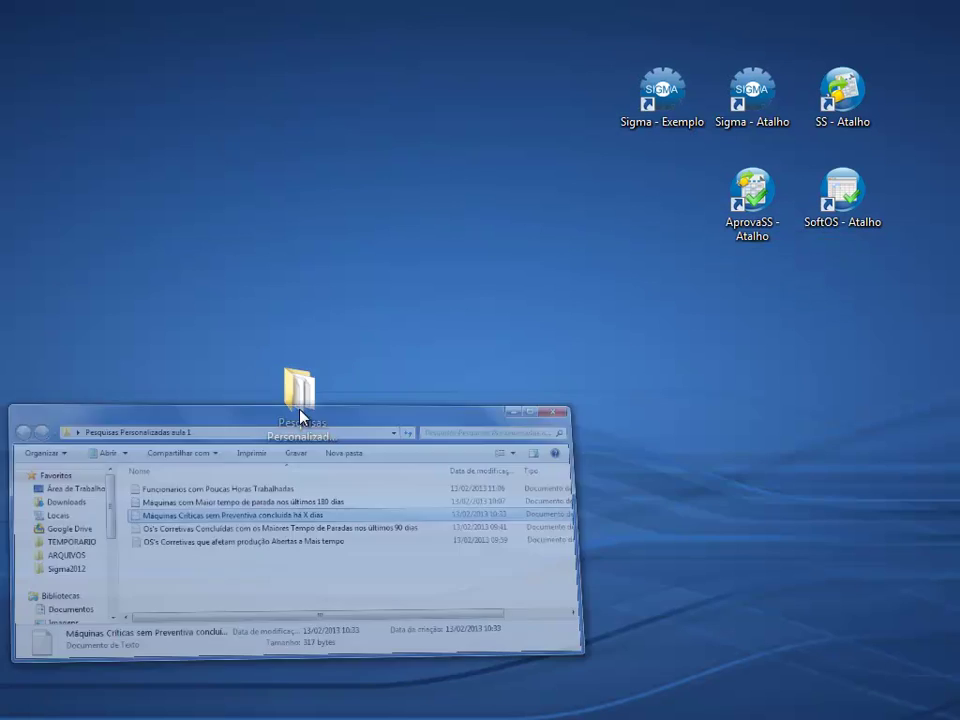
left_click_drag(391, 465, 375, 409)
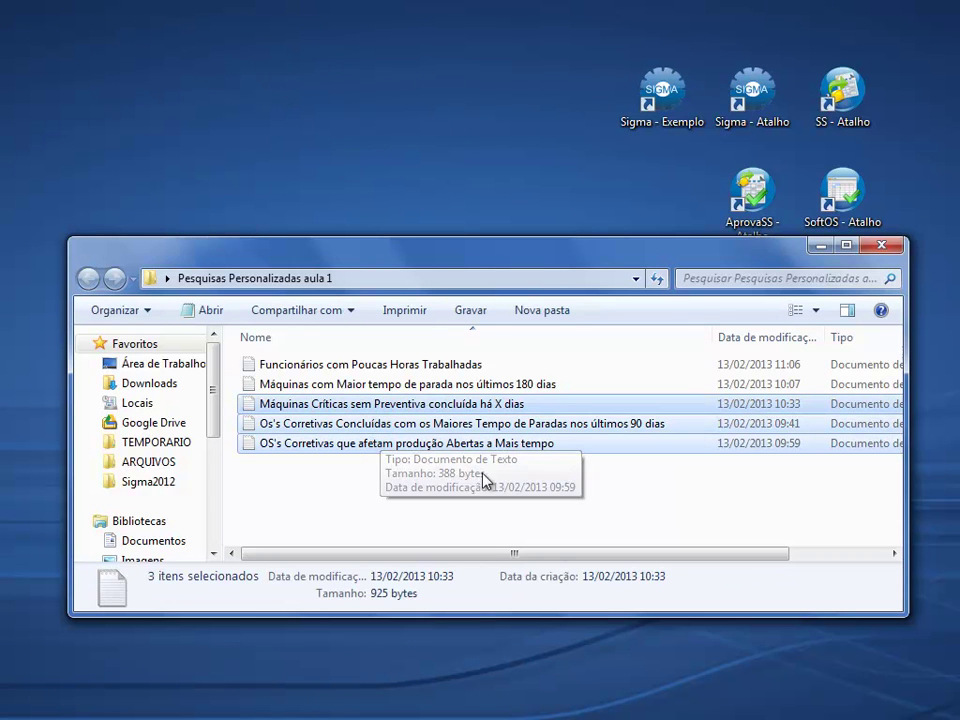
left_click(499, 497)
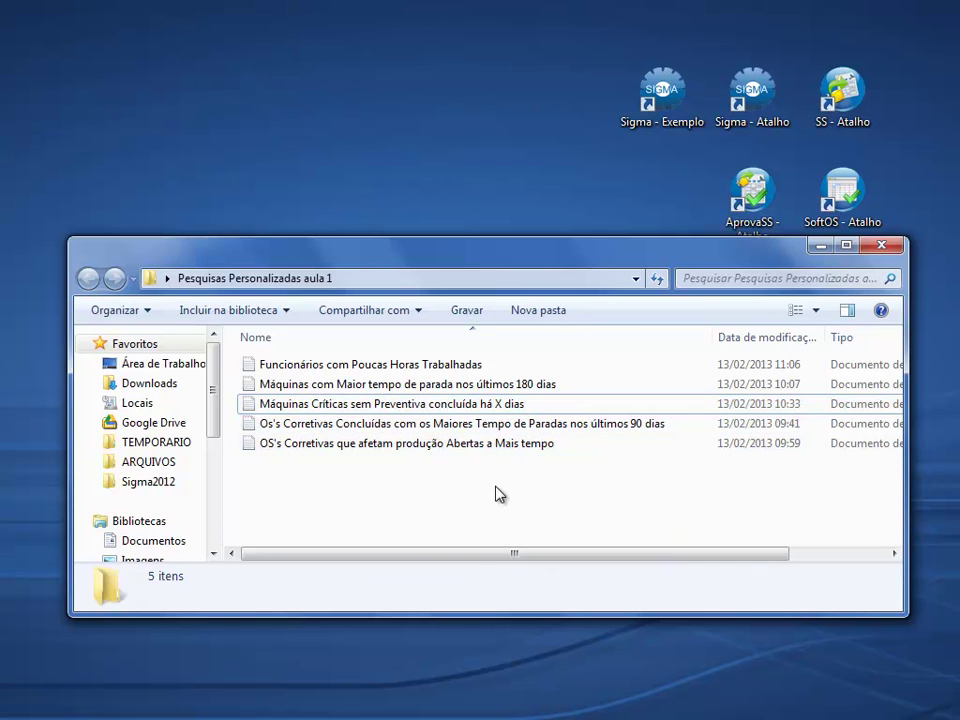
- Open the Máquinas Críticas sem Preventiva concluída há X dias text file, select its whole query and close the file
double_click(510, 404)
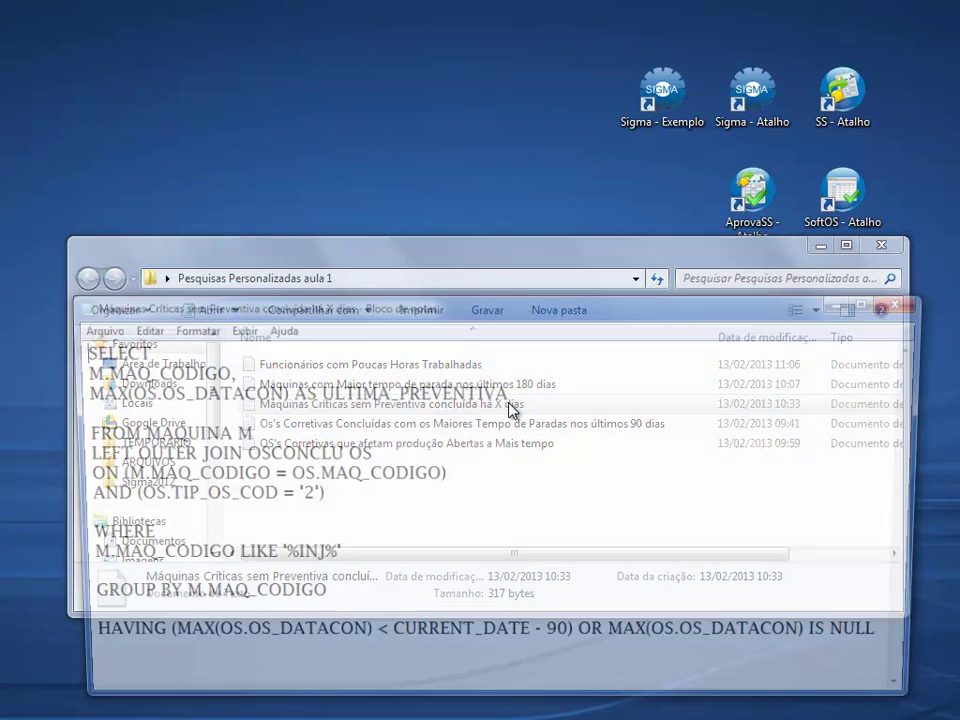
left_click(398, 394)
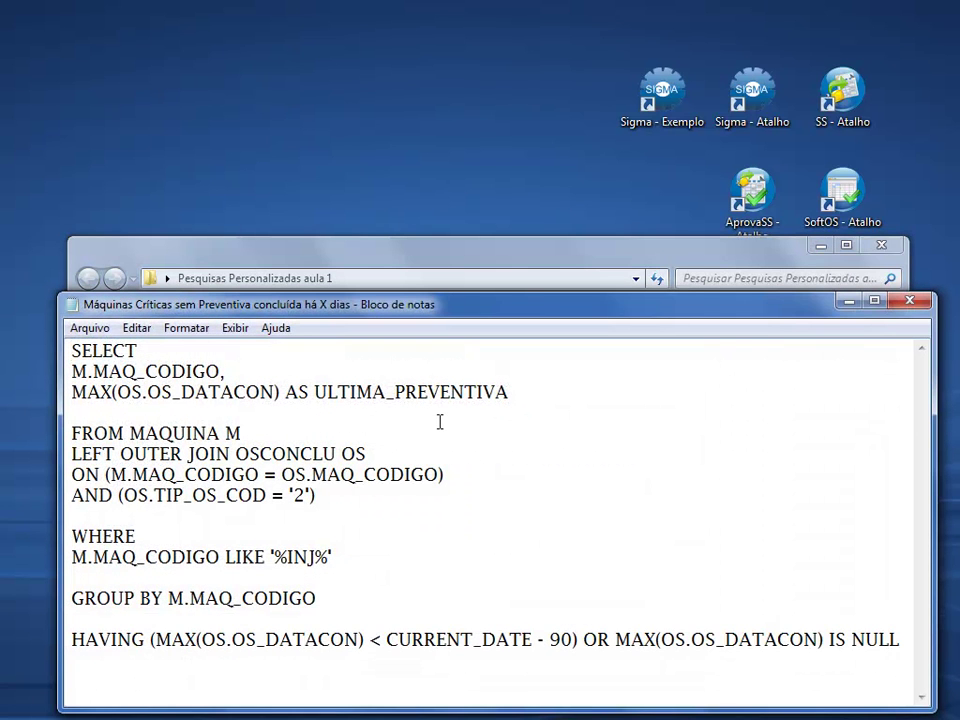
key("ctrl+a")
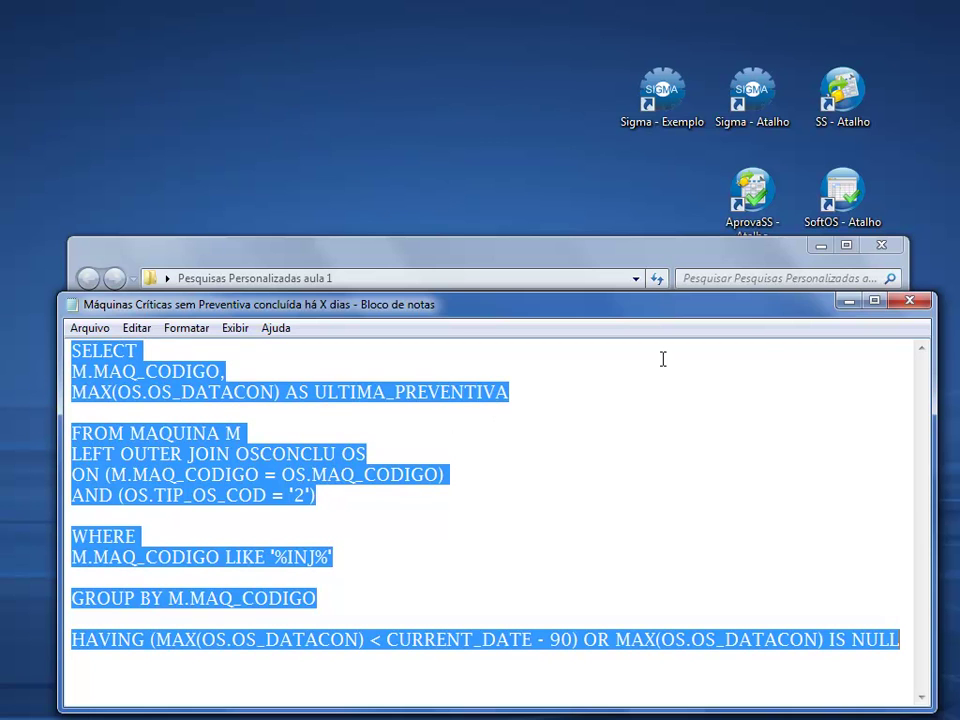
left_click(910, 301)
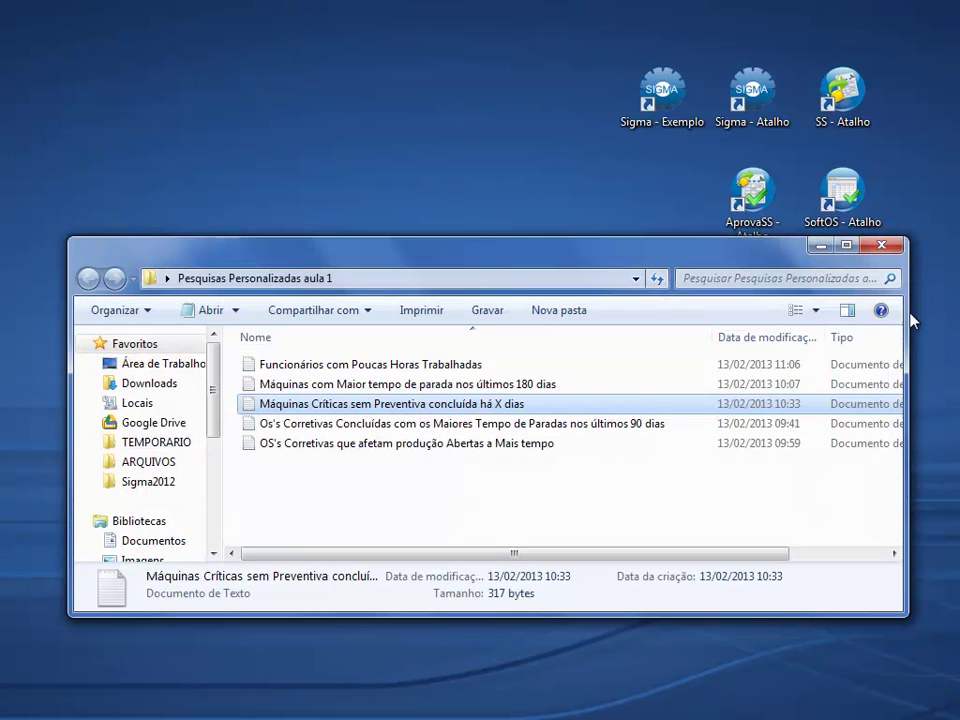
- Reopen the Máquinas Críticas sem Preventiva concluída há X dias file in Notepad and select the complete query text
double_click(490, 402)
left_click(456, 480)
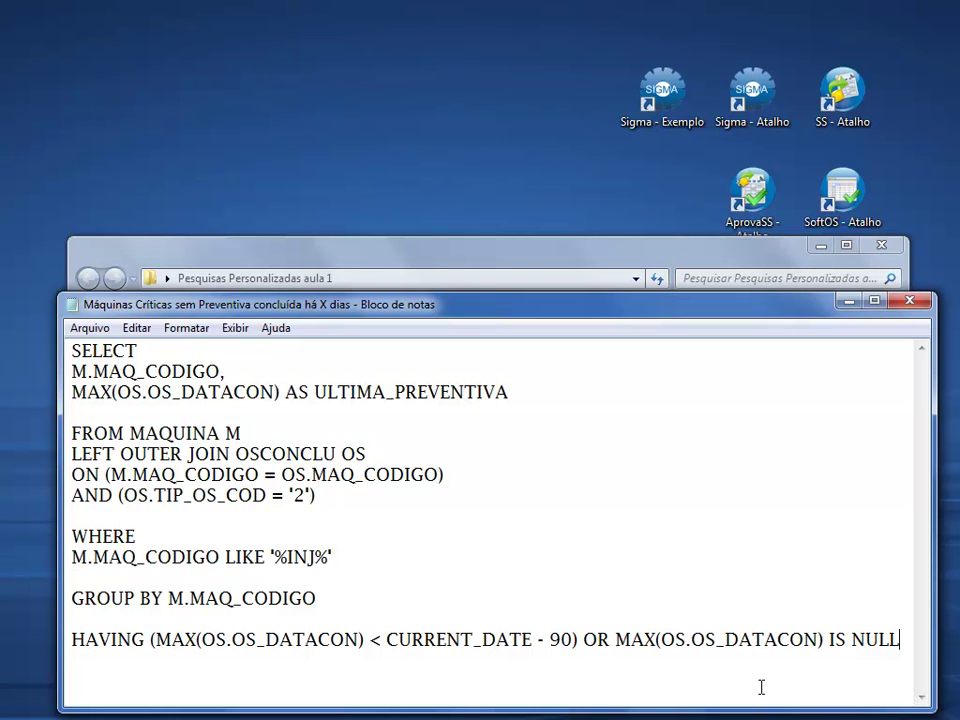
key("ctrl+a")
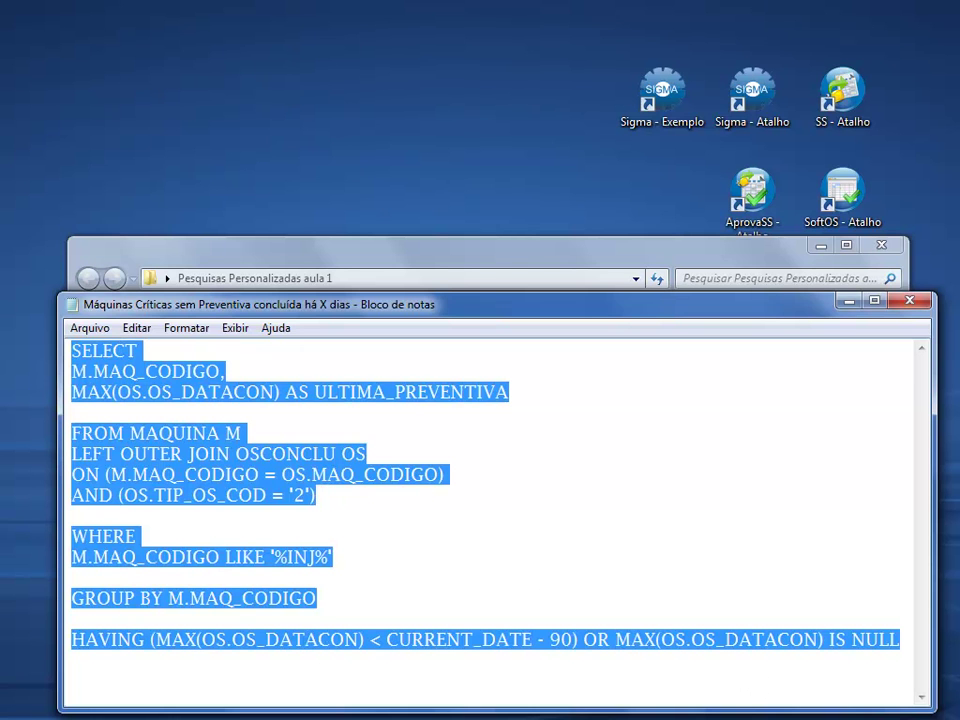
- Switch to Sigma, open Sigma SQL and check the critical-machines query in the editor through to its end, returning to its start
left_click(300, 718)
right_click(461, 299)
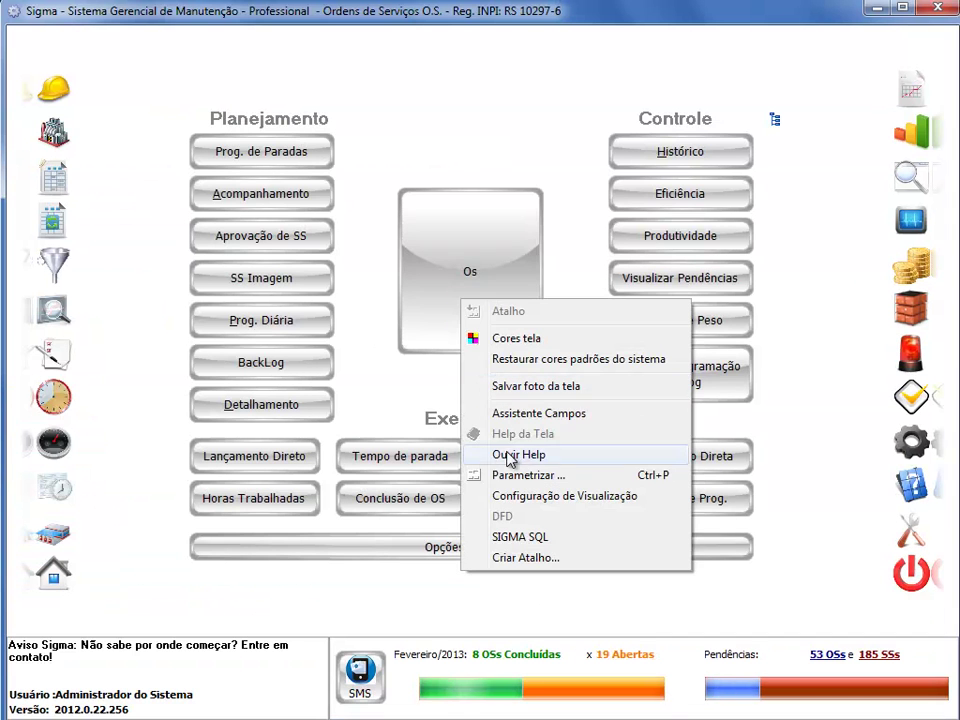
left_click(528, 545)
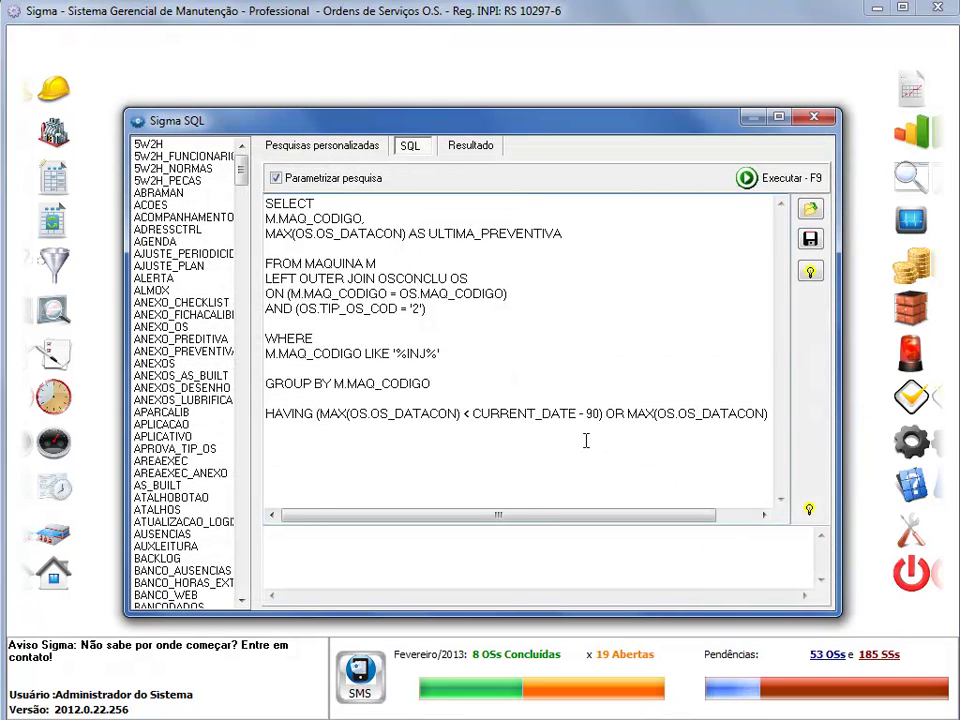
key("ctrl+a")
key("ctrl+End")
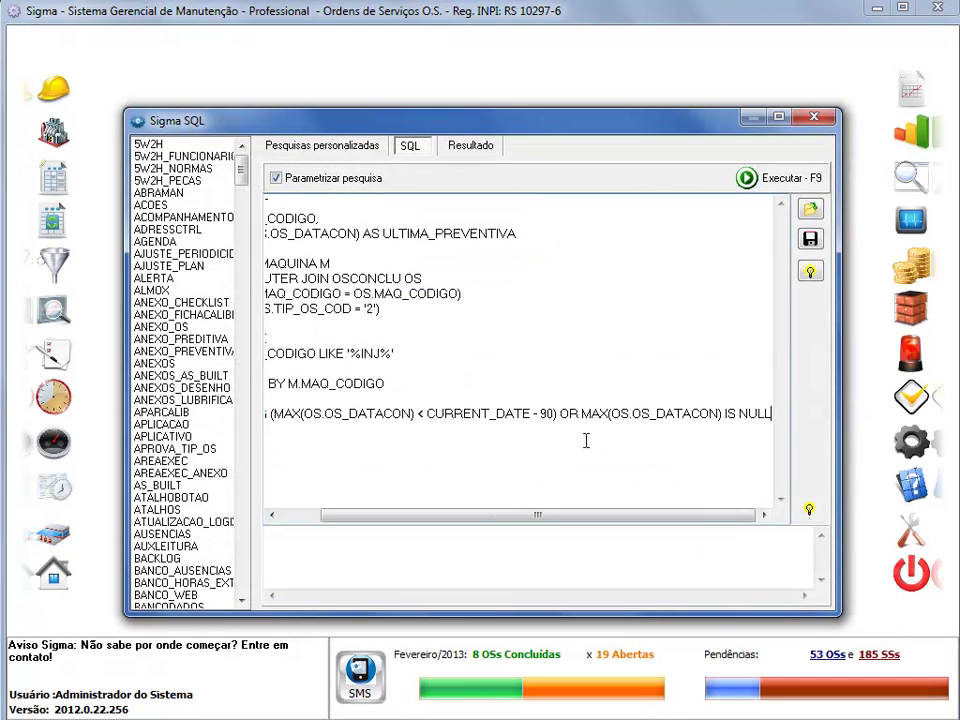
key("ctrl+Home")
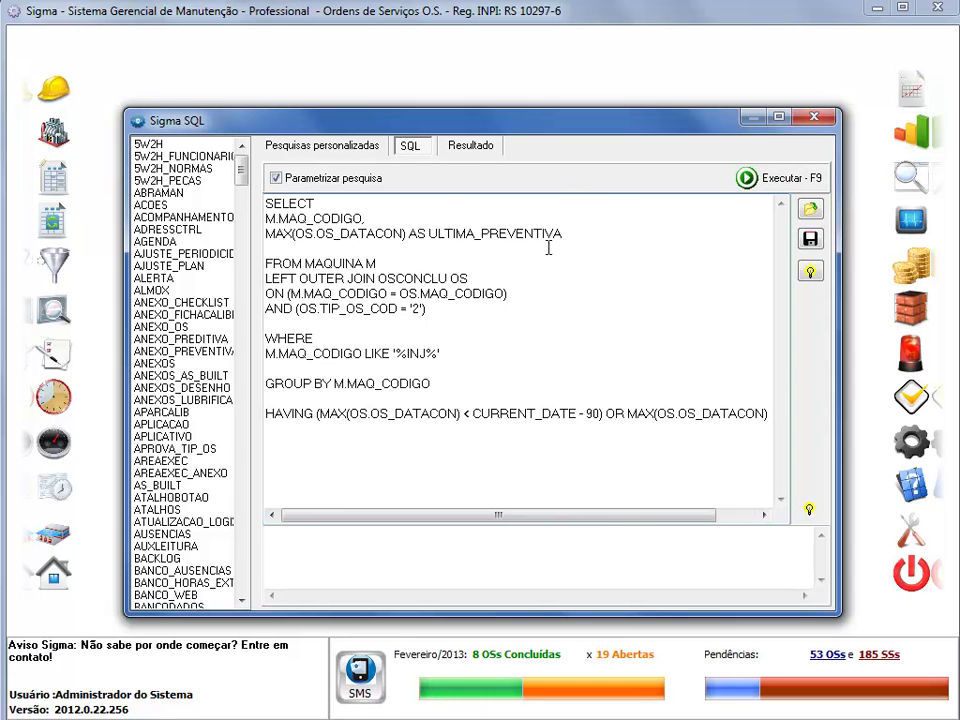
- Display the list of saved custom searches in Sigma SQL
left_click(367, 146)
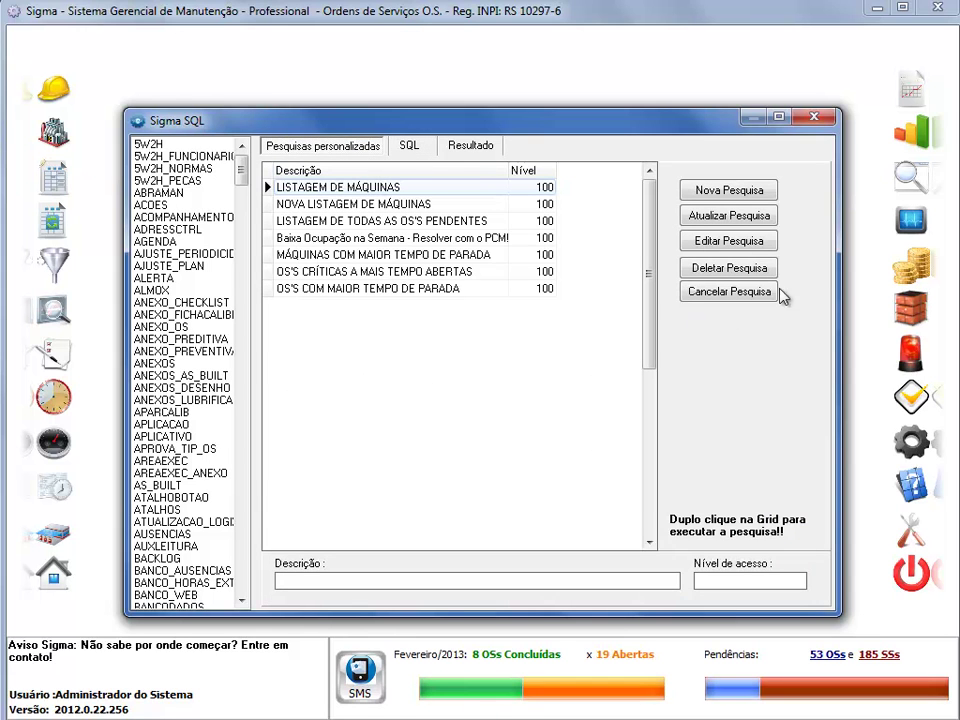